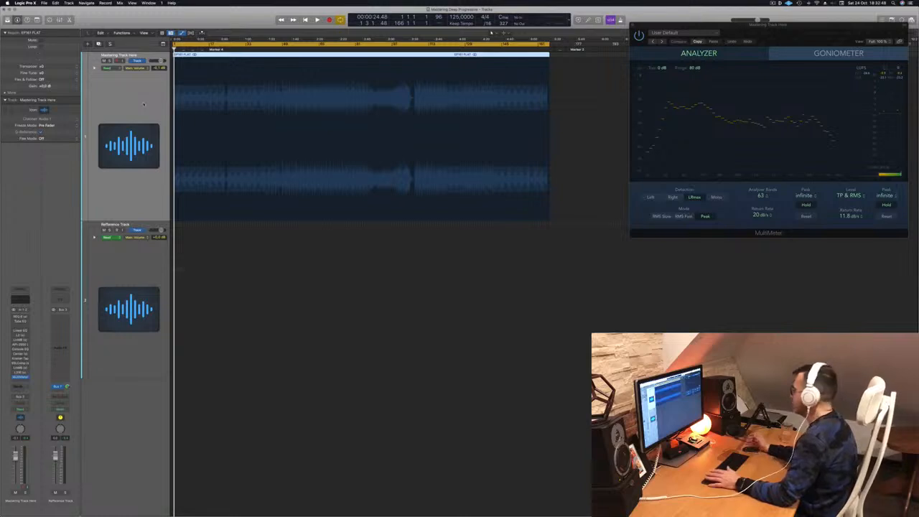
Step: Start playing the mastering track so the MultiMeter shows its live spectrum and loudness
key(space)
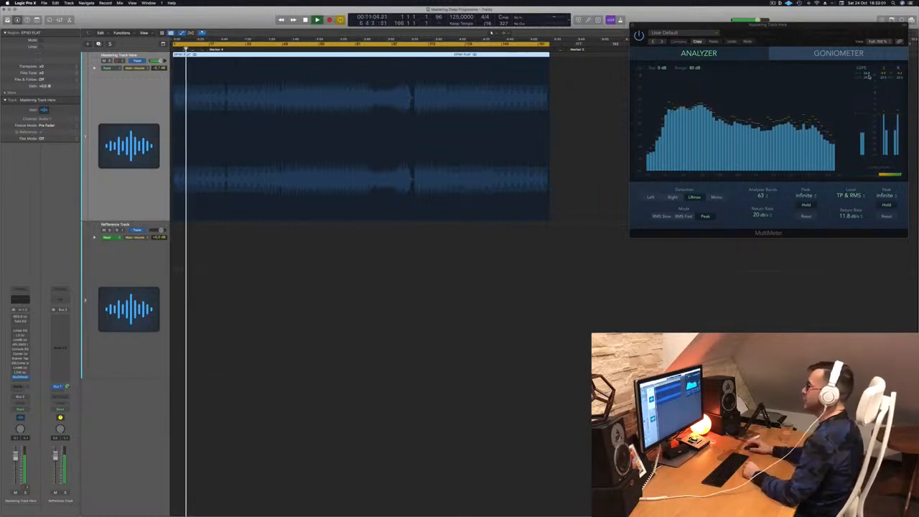
Step: Open the REQ 6 Renaissance Equalizer on the Mastering Track and centre its window
click(22, 317)
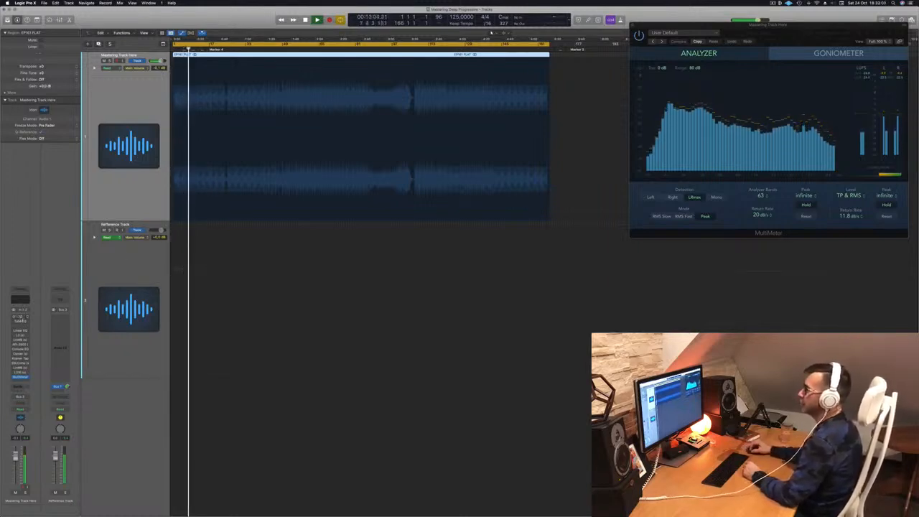
drag(373, 83, 741, 264)
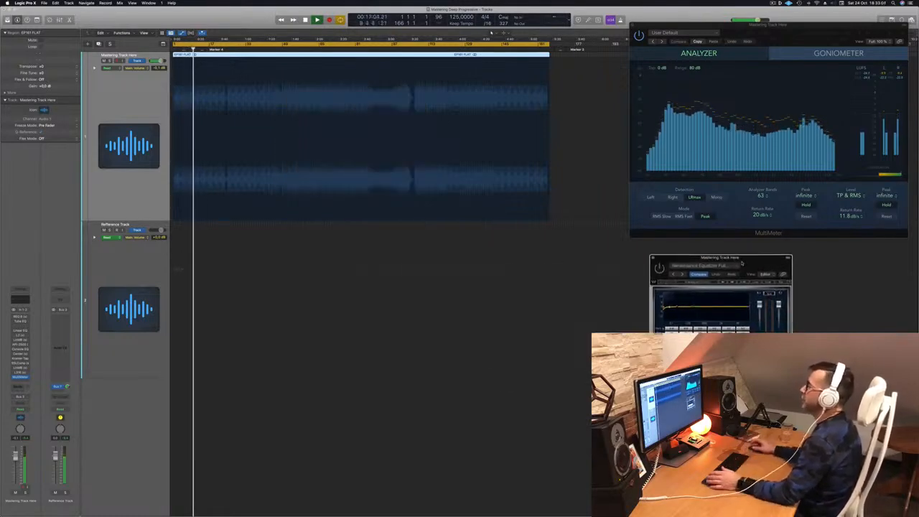
key(shift+period)
key(shift+period)
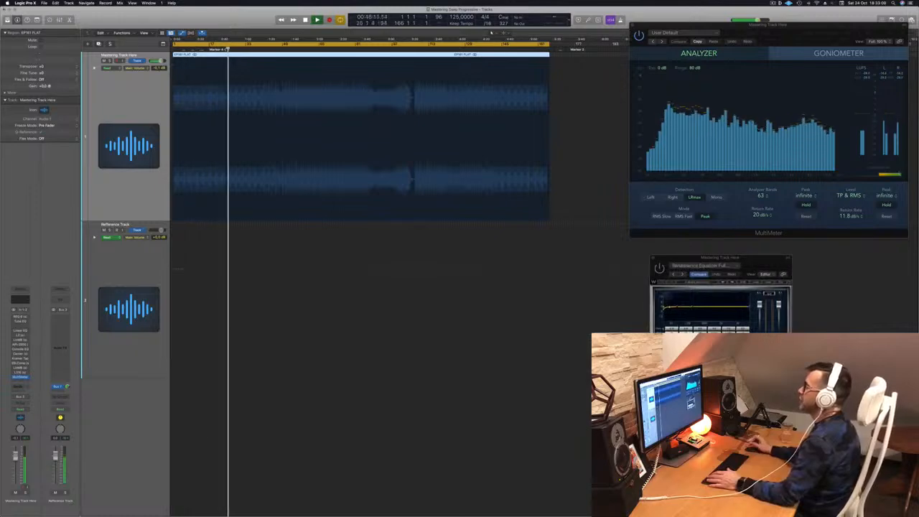
drag(767, 260, 562, 260)
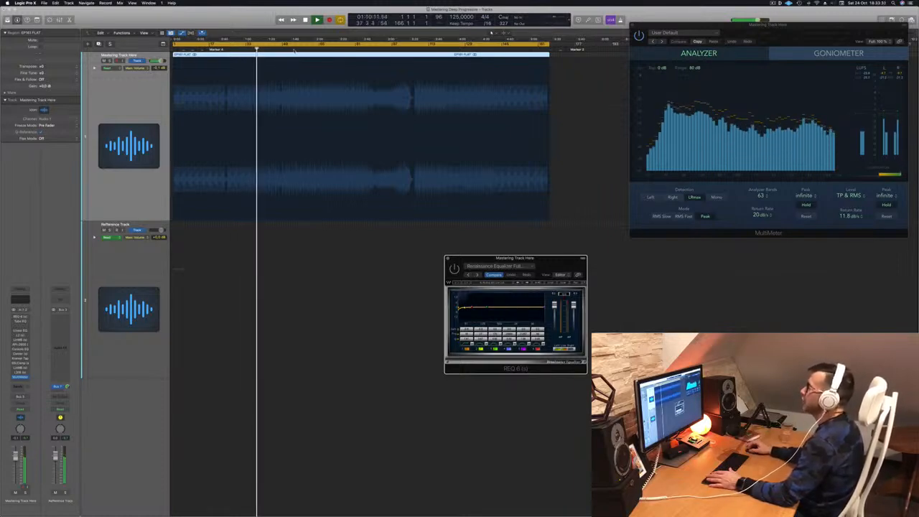
click(293, 50)
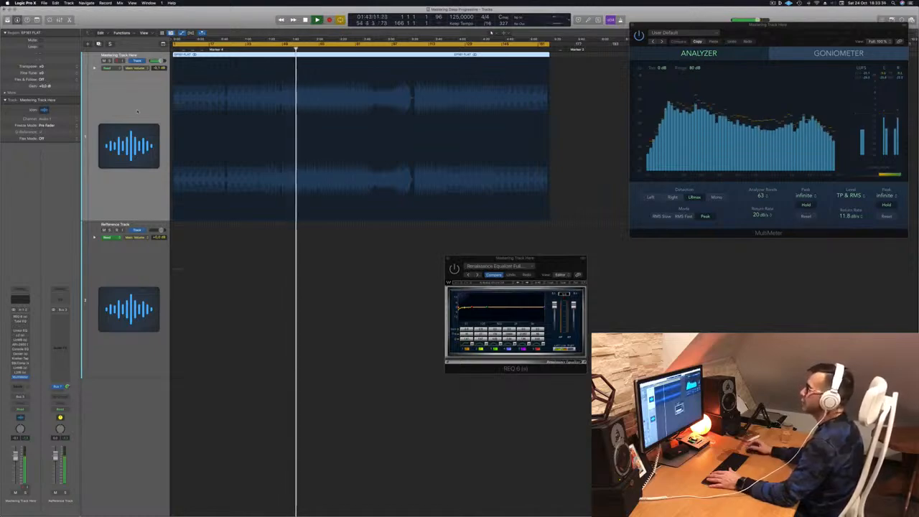
drag(538, 258, 742, 263)
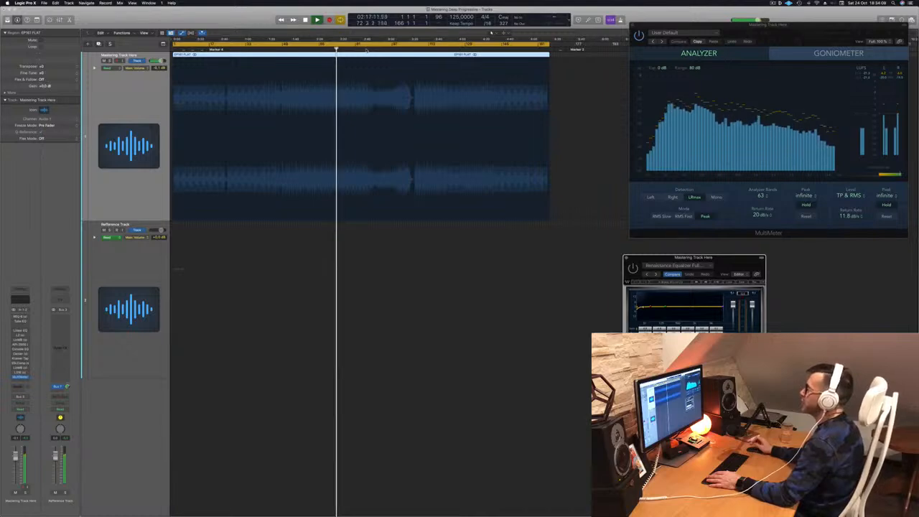
click(366, 49)
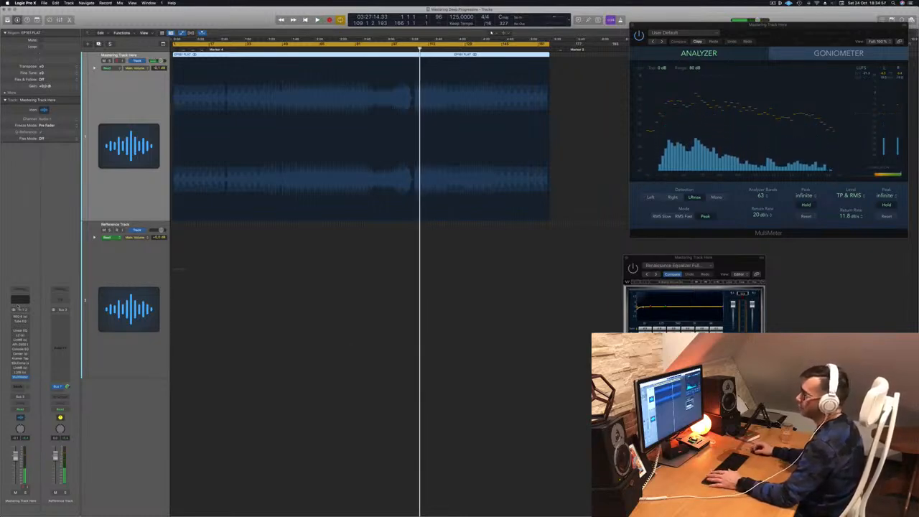
Step: Restart playback and raise the linked Renaissance EQ output gain faders
drag(748, 256, 416, 122)
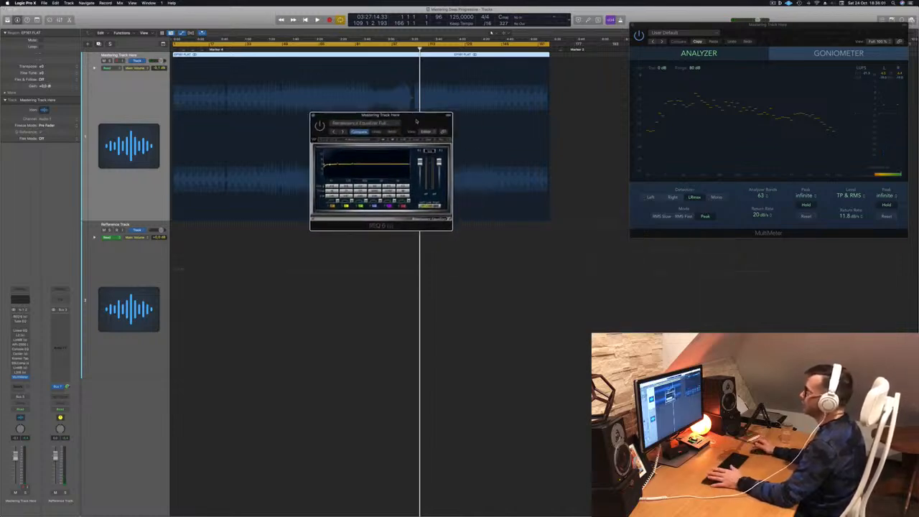
key(space)
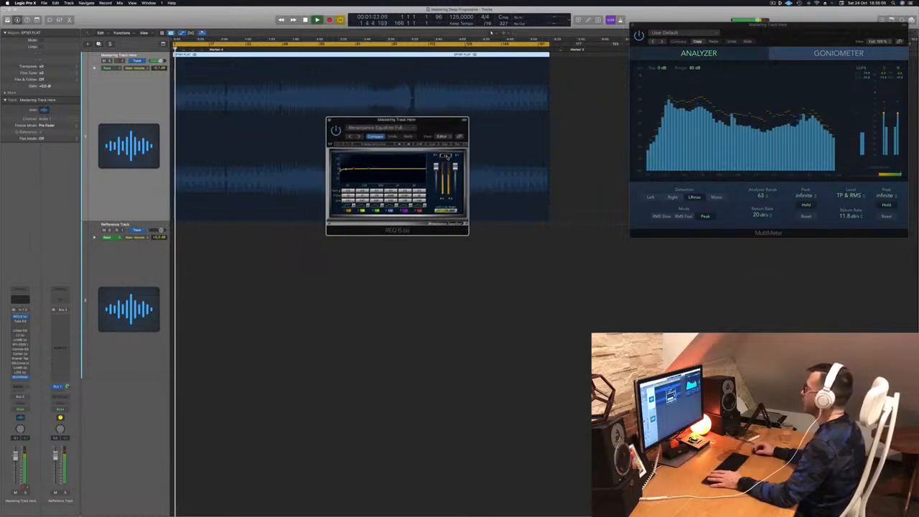
mouse_move(447, 156)
mouse_down()
mouse_move(443, 132)
mouse_move(439, 154)
mouse_up()
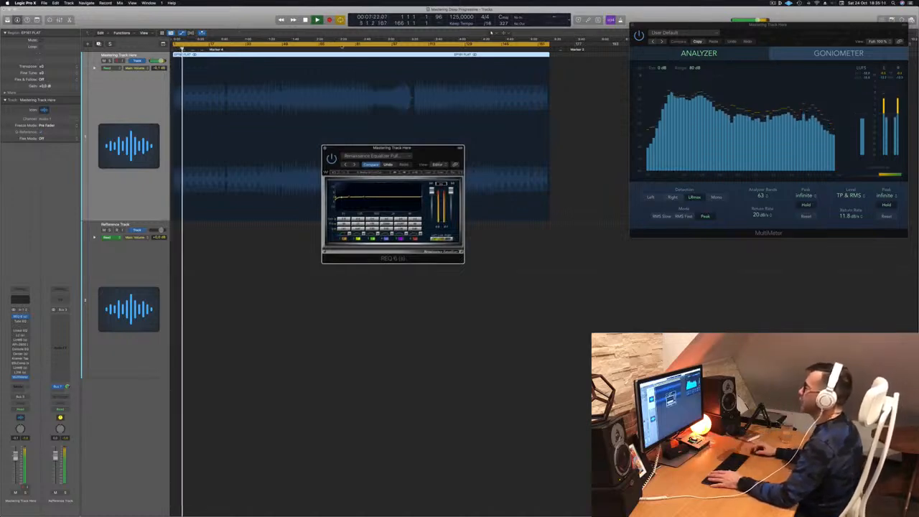
click(342, 46)
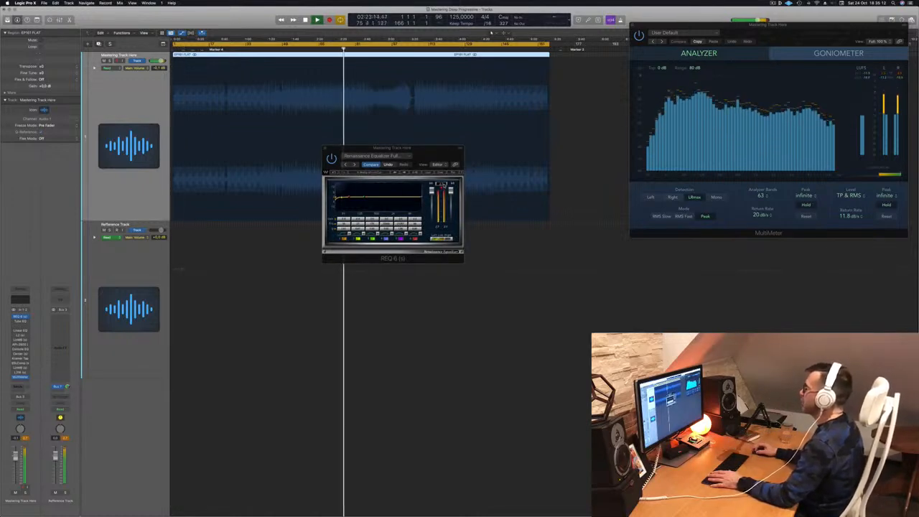
drag(434, 163, 465, 216)
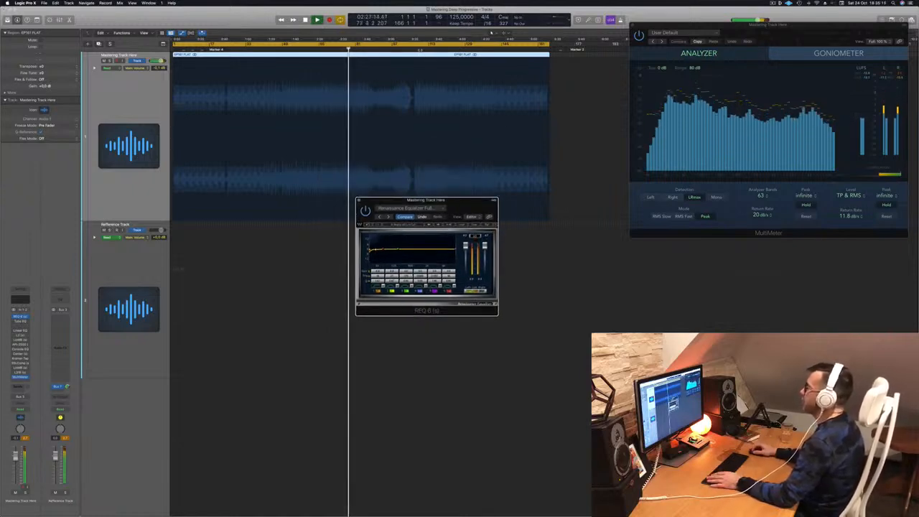
click(419, 49)
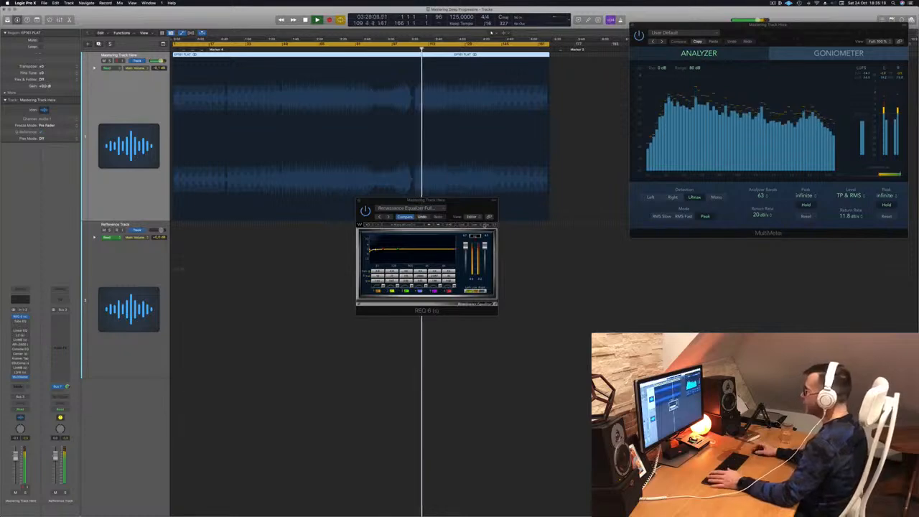
drag(467, 209, 508, 228)
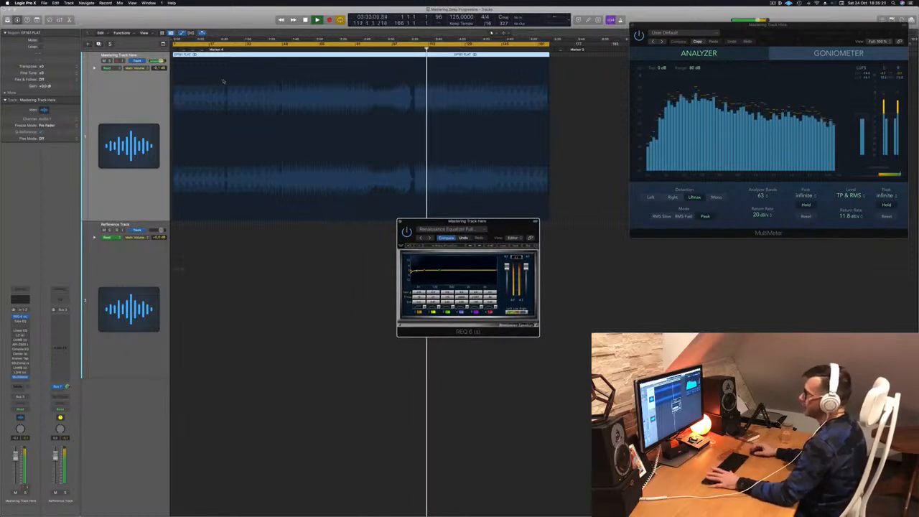
Step: Open the Vintage Tube EQ with its Enhanced Mix preset and position its window
click(20, 322)
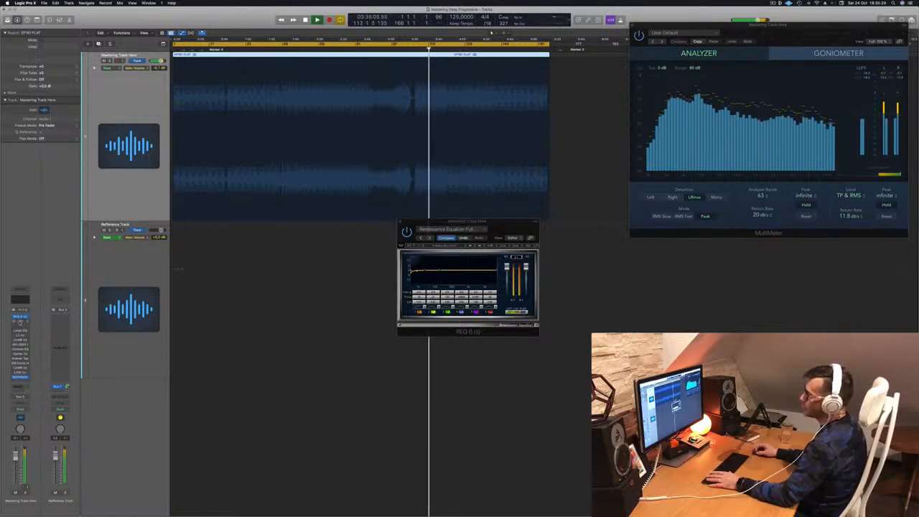
click(20, 322)
drag(454, 84, 575, 152)
drag(503, 159, 487, 199)
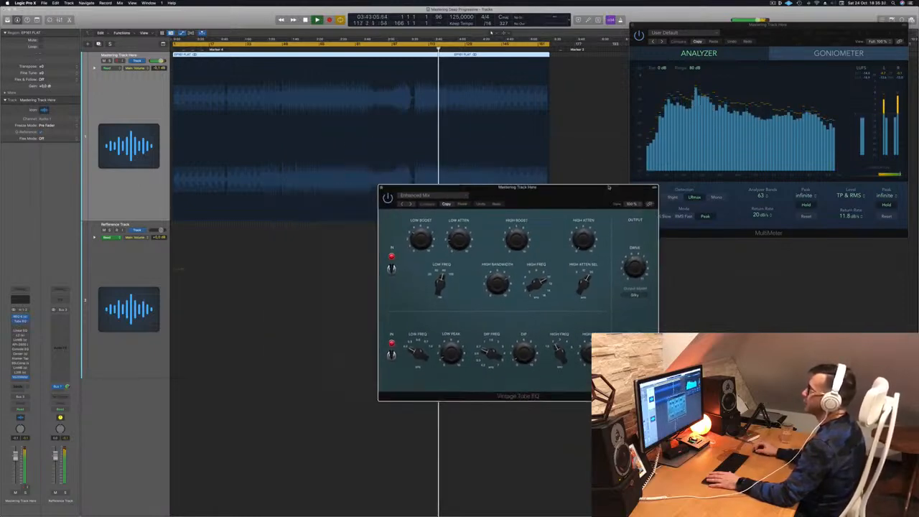
Step: Arrange the Renaissance and Vintage Tube EQ windows side by side and switch on the Tube EQ
drag(608, 186, 784, 148)
drag(508, 226, 388, 224)
drag(680, 166, 579, 199)
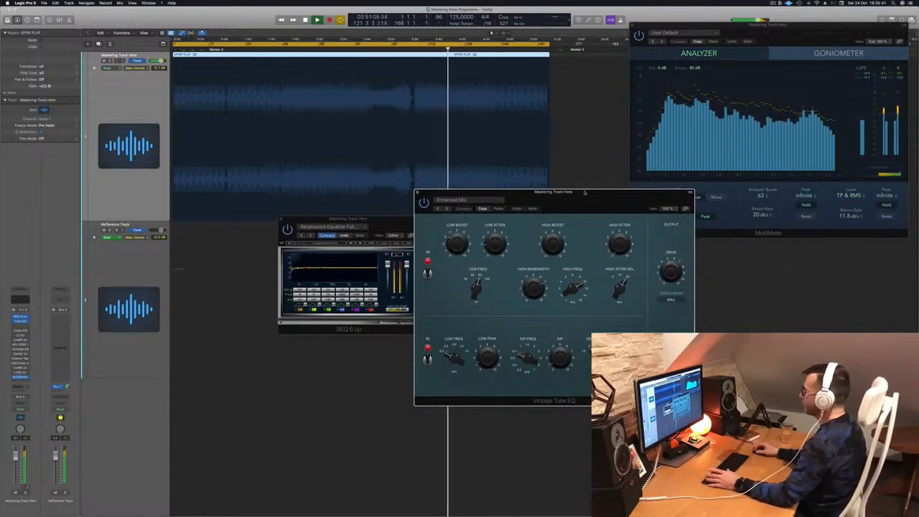
drag(584, 192, 605, 201)
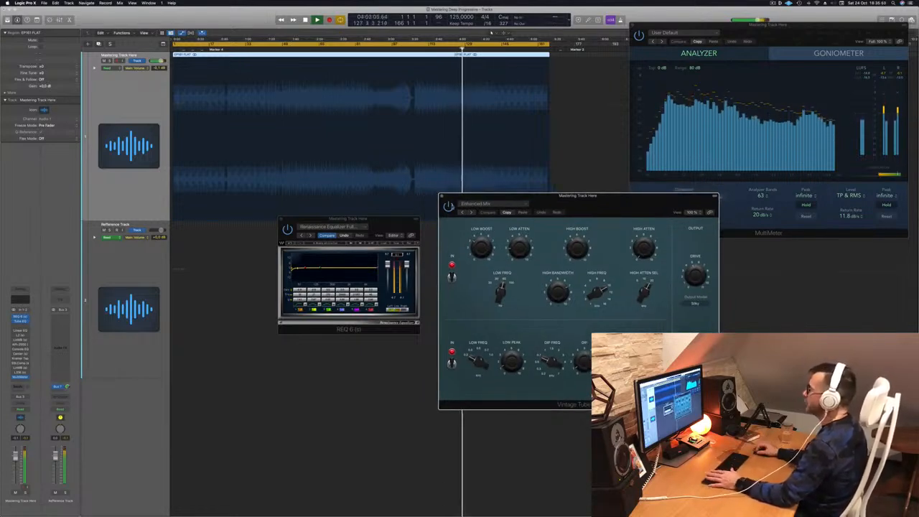
click(448, 206)
drag(608, 202, 623, 202)
Step: Move playback to around bar 34 and open the Linear Phase EQ
key(Return)
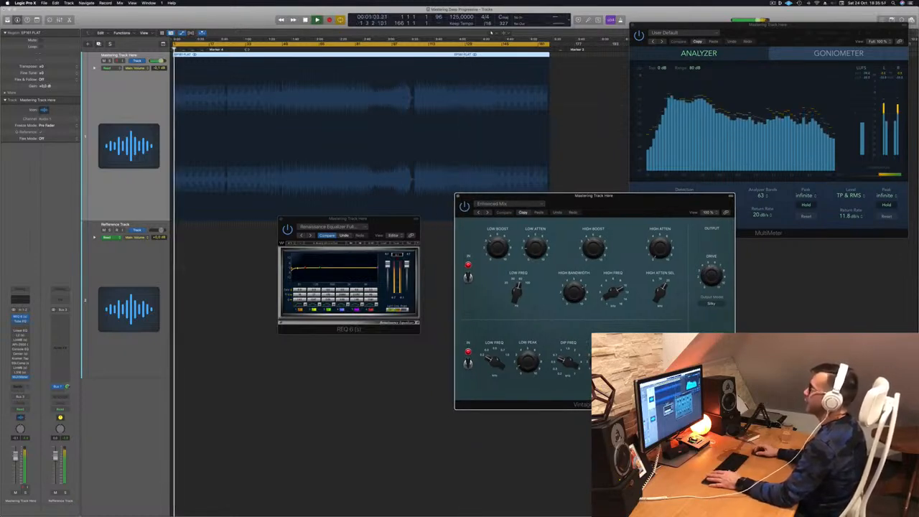
click(247, 50)
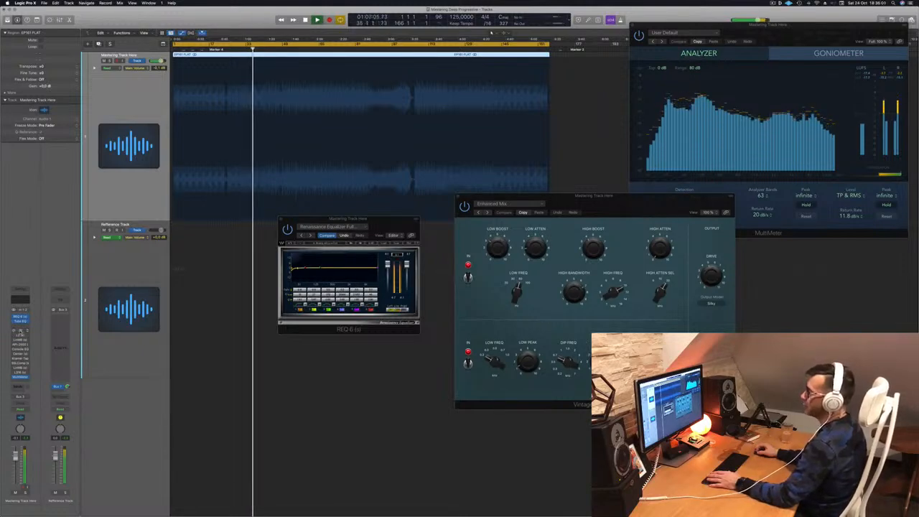
click(21, 331)
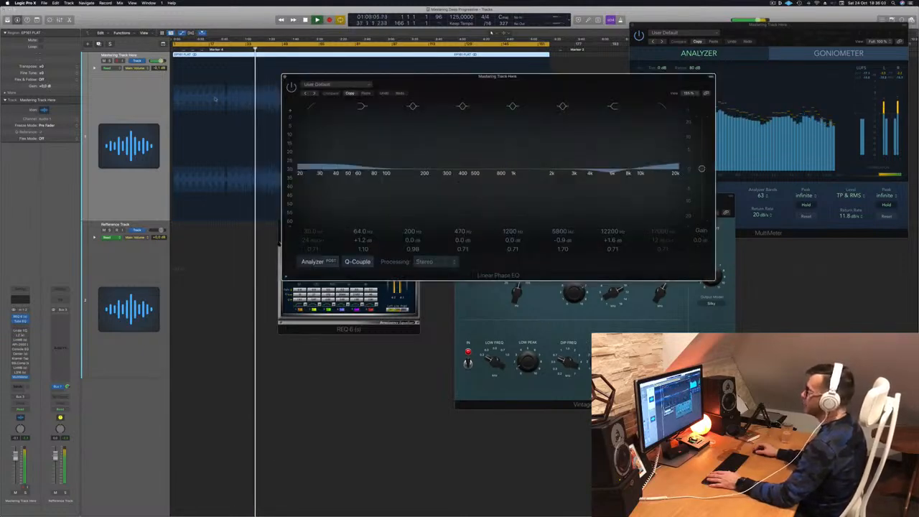
Step: Close the Linear Phase EQ and open the L2 Ultramaximizer in its place
drag(465, 87, 508, 90)
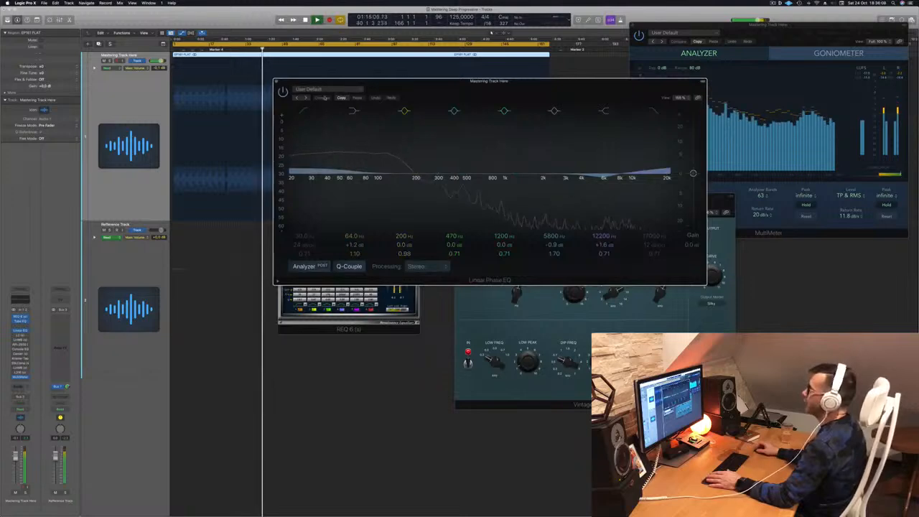
click(277, 82)
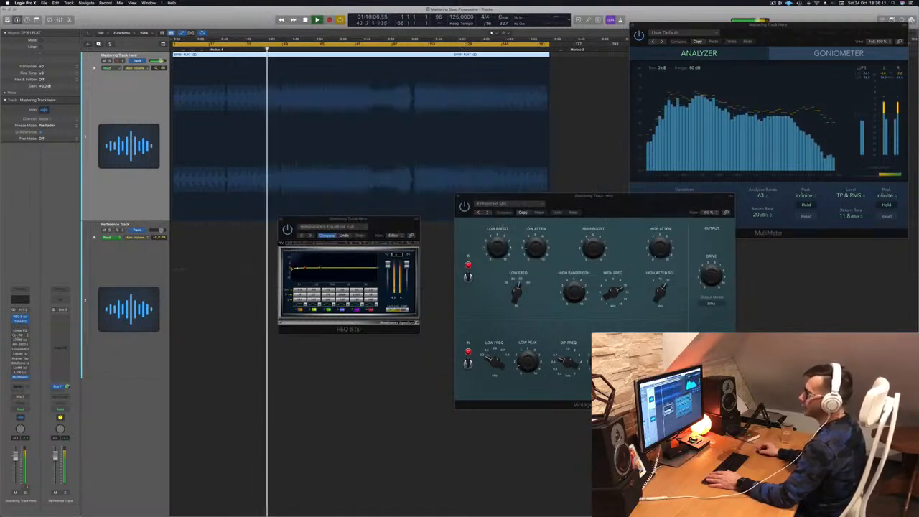
click(21, 335)
drag(384, 76, 405, 94)
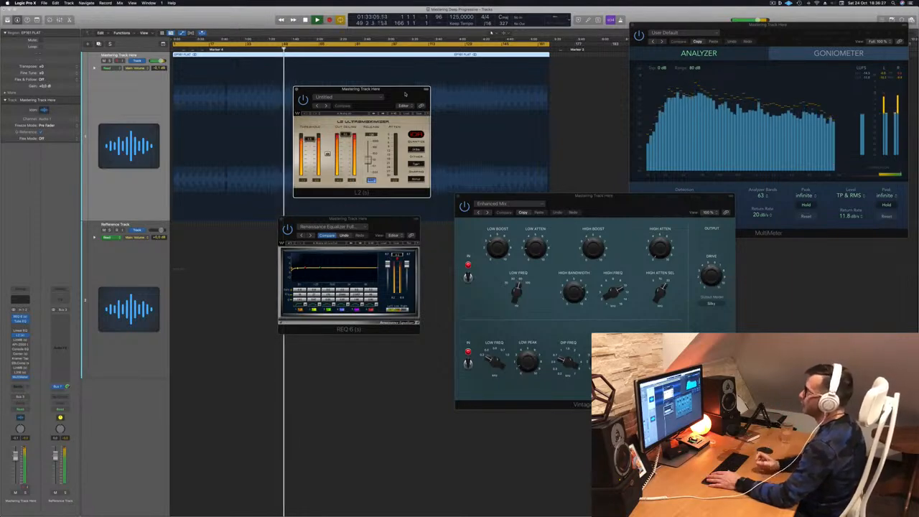
Step: Rearrange the L2 and REQ 6 windows, settling REQ 6 in the middle of the screen
drag(405, 94, 520, 126)
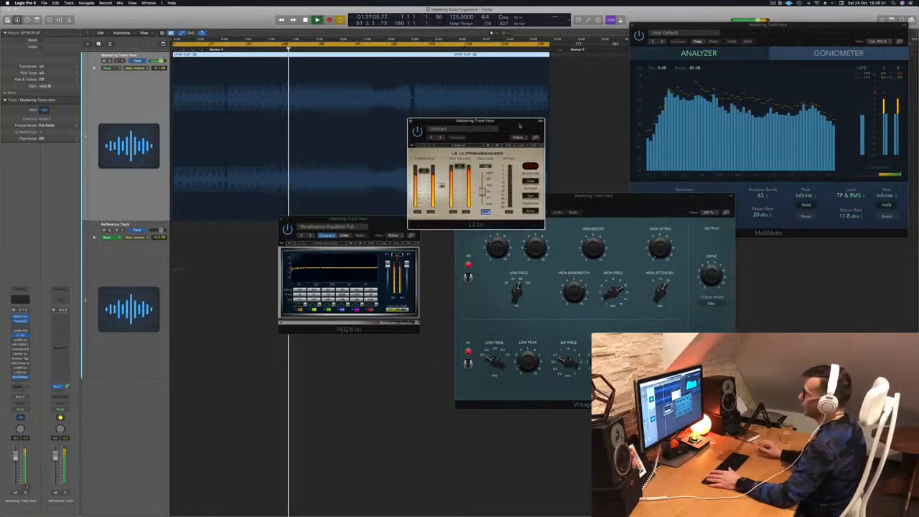
click(397, 255)
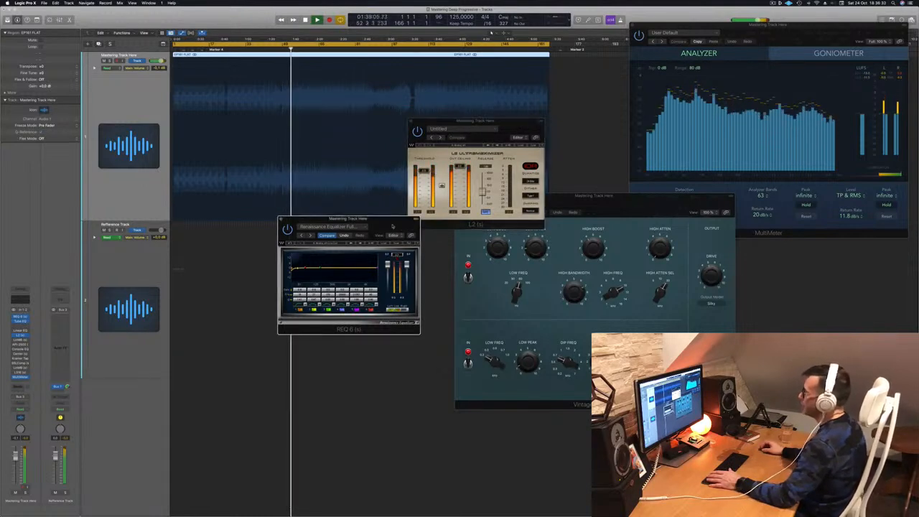
drag(392, 226, 778, 134)
drag(530, 125, 473, 174)
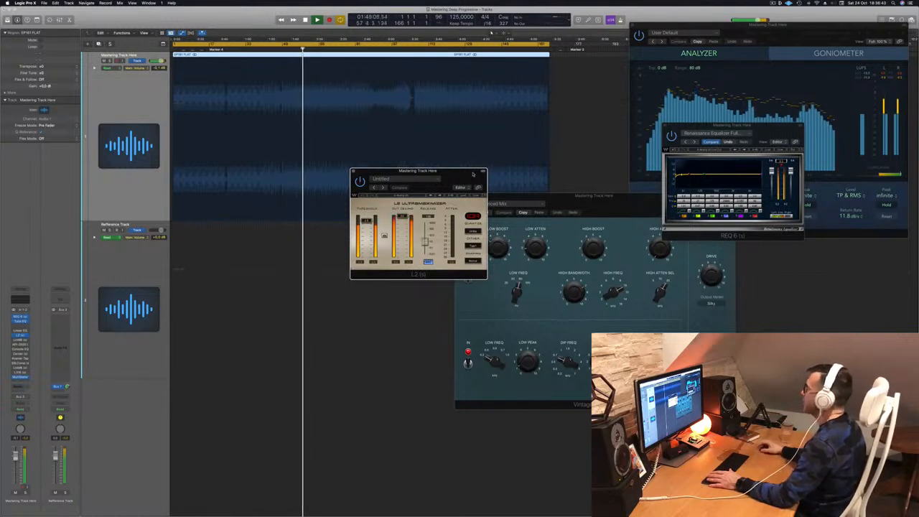
click(781, 160)
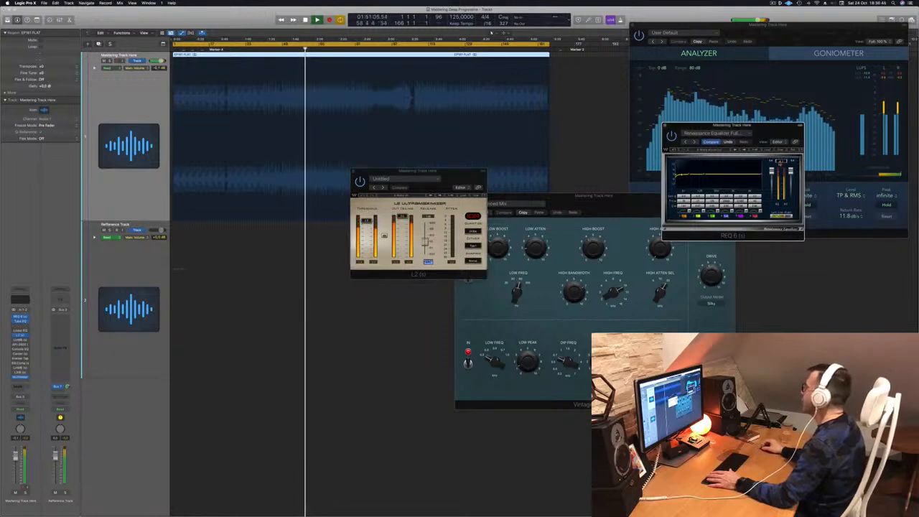
drag(777, 138, 641, 161)
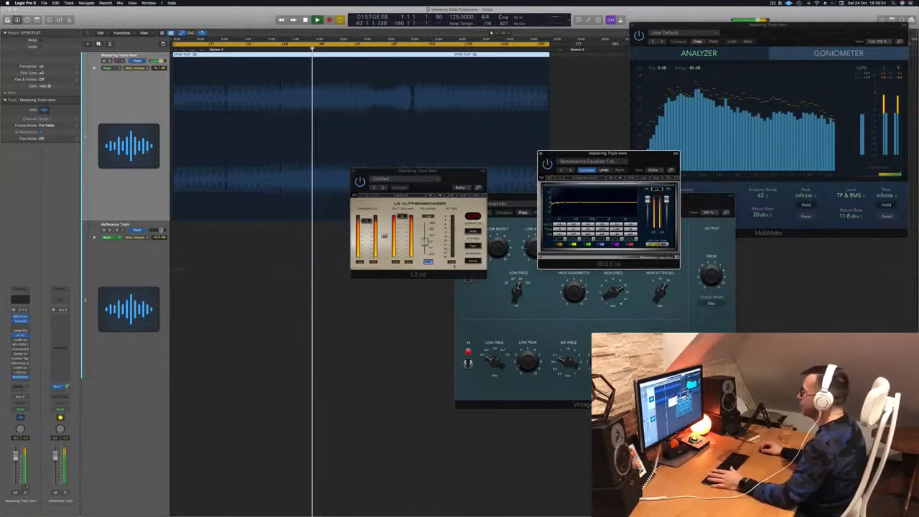
Step: Move the L2 window over the meter and open the LinMB Adaptive Multi Dynamic compressor
click(449, 274)
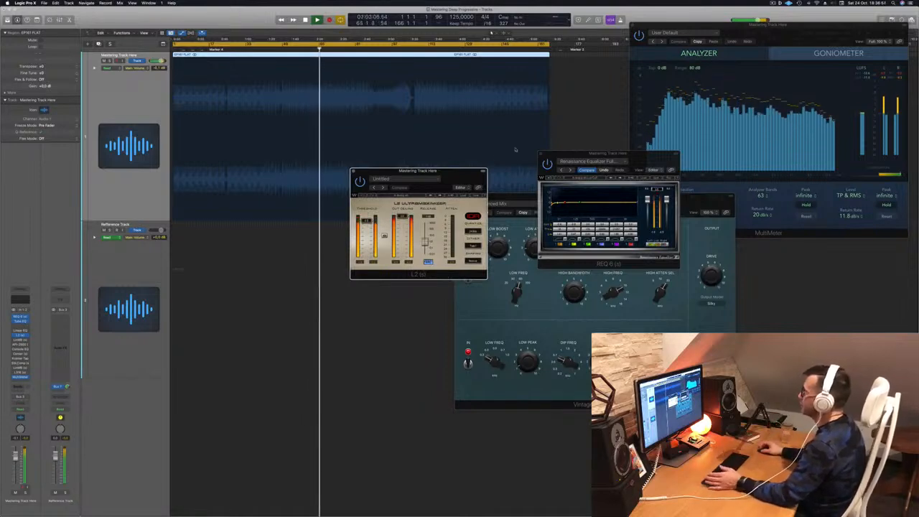
drag(418, 171, 759, 207)
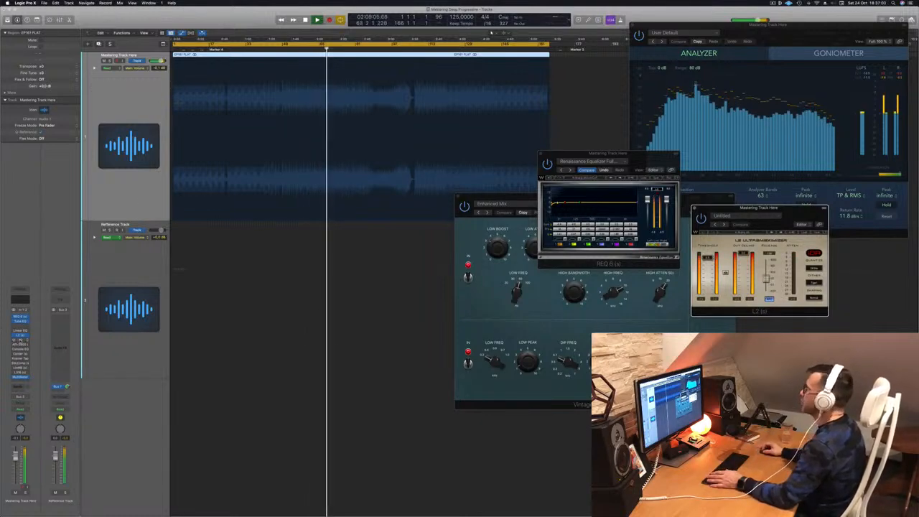
click(20, 340)
drag(402, 87, 385, 152)
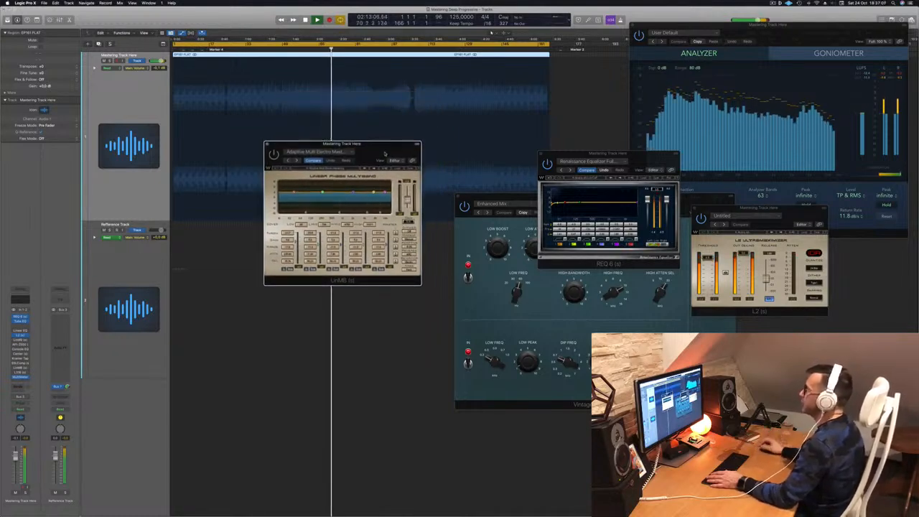
key(space)
key(space)
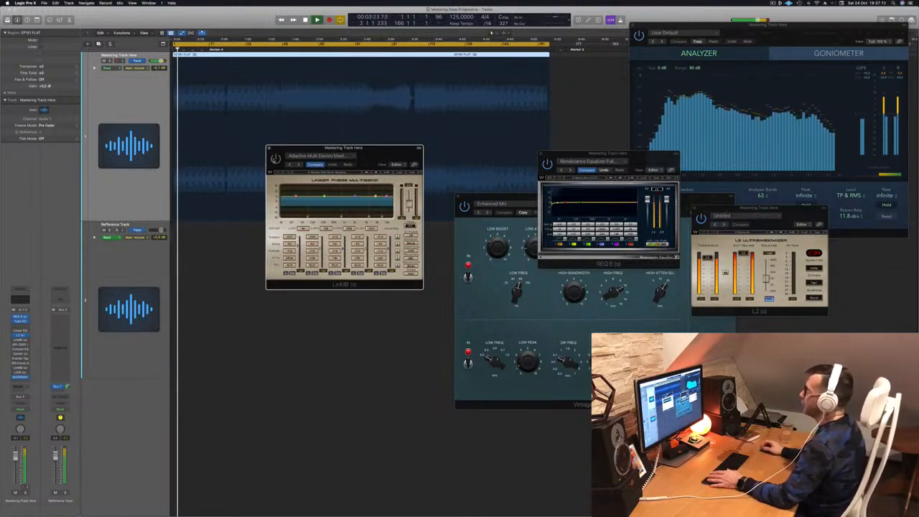
key(space)
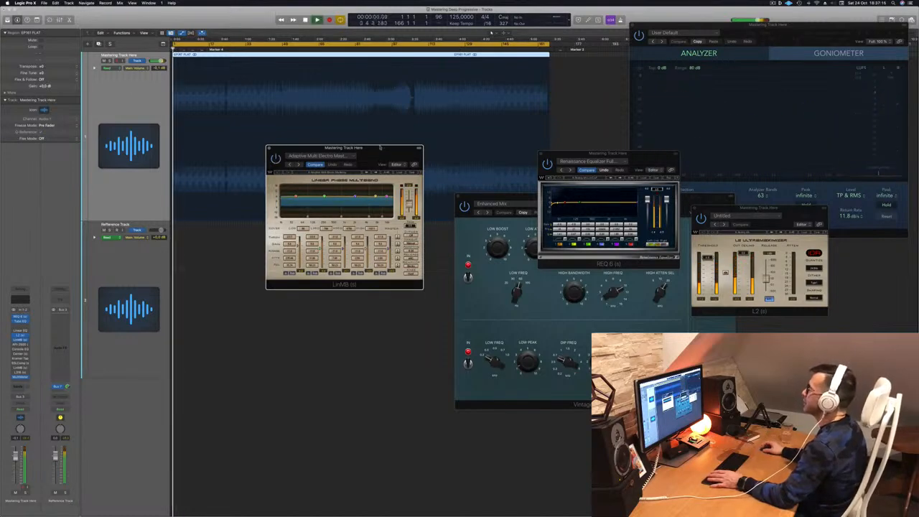
key(space)
drag(380, 147, 396, 148)
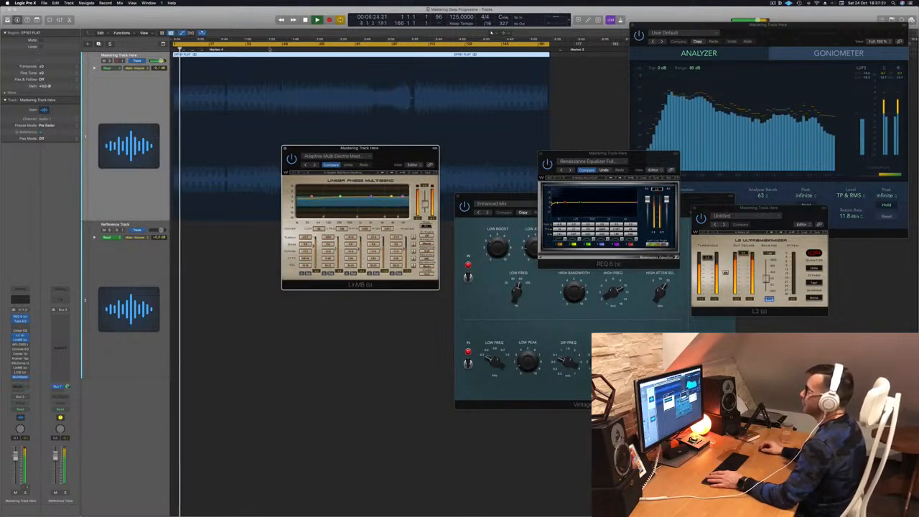
click(270, 48)
drag(394, 158, 402, 153)
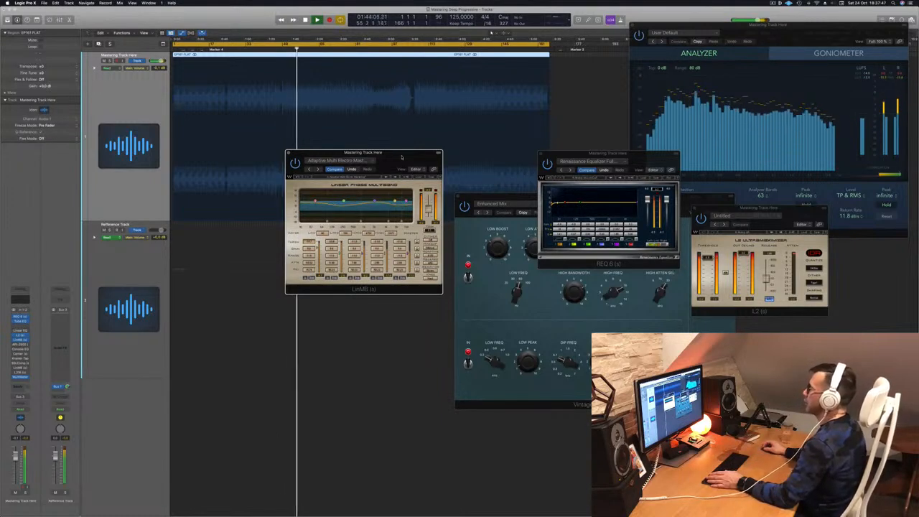
drag(401, 156, 429, 159)
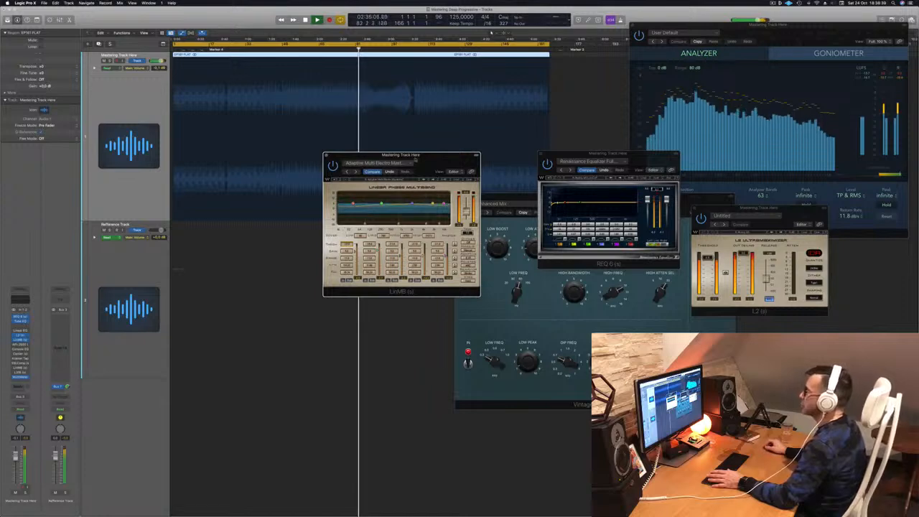
drag(431, 155, 427, 162)
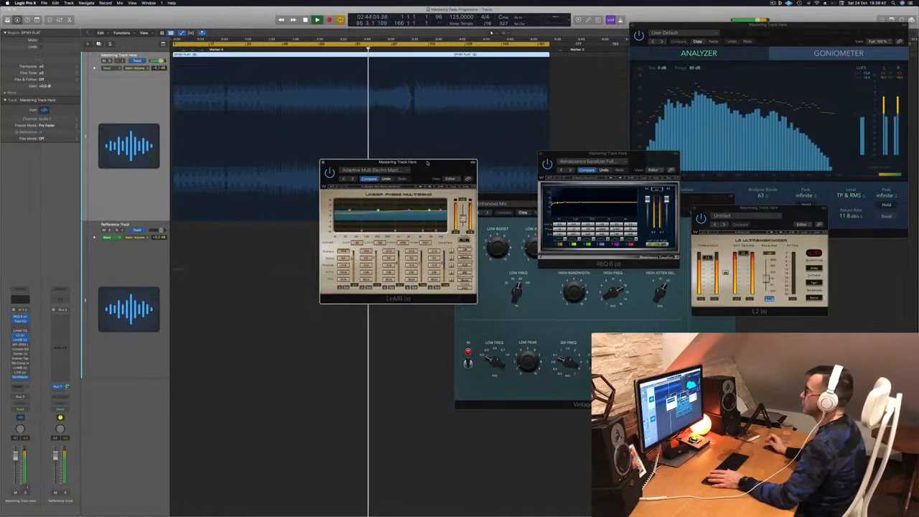
drag(427, 164, 492, 181)
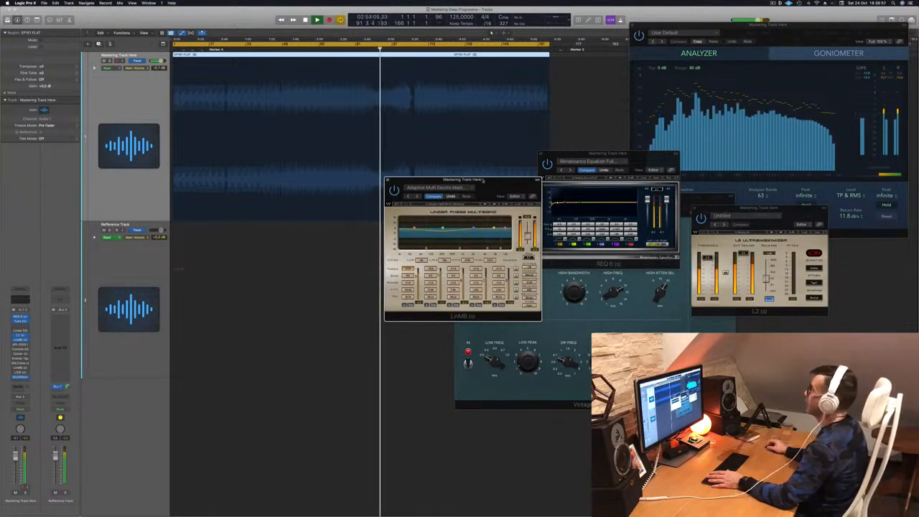
drag(483, 180, 517, 159)
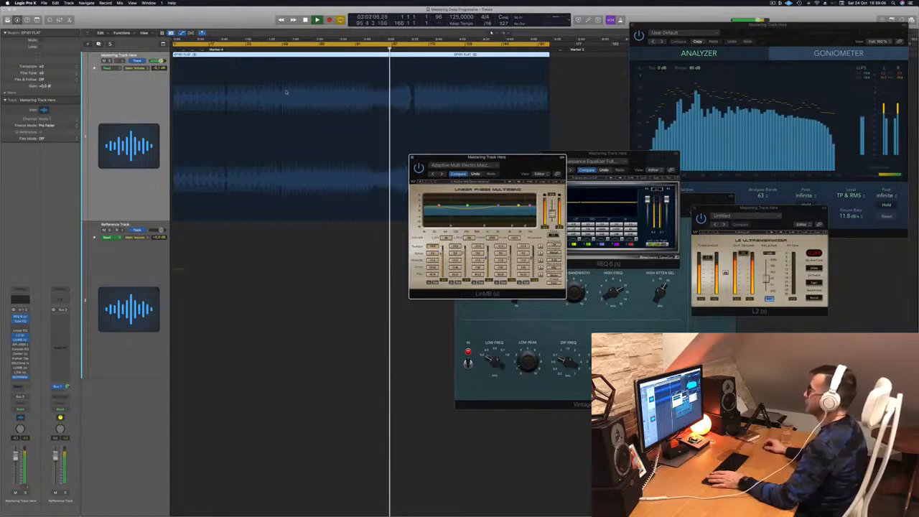
click(412, 49)
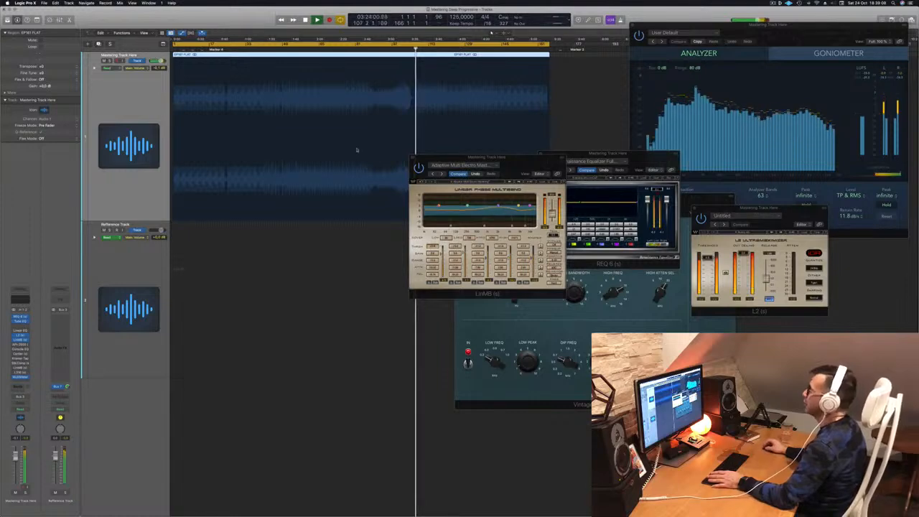
drag(513, 156, 497, 186)
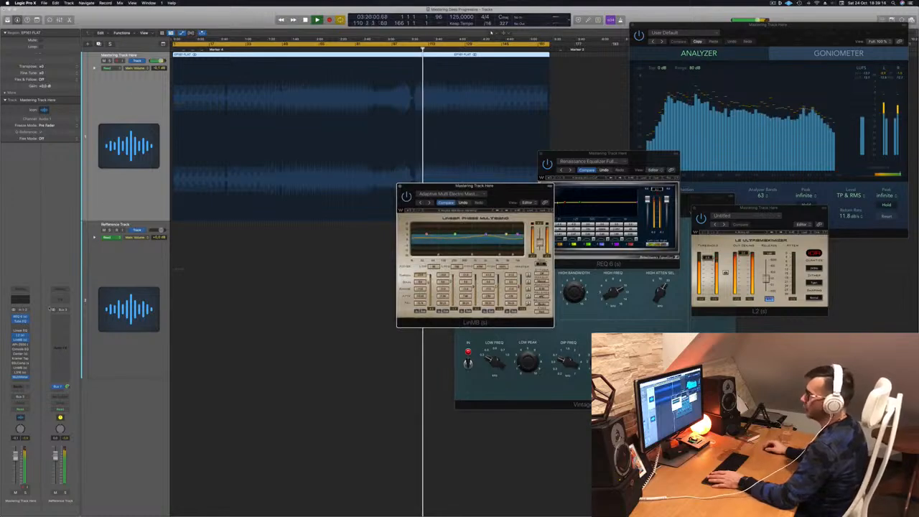
Step: Adjust the API-2500 threshold, close it, and move the LinMB window to the right
click(23, 346)
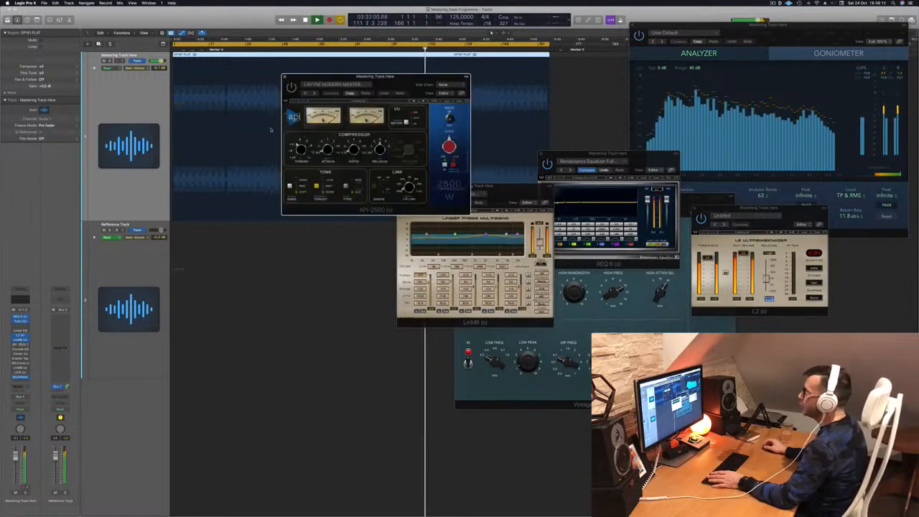
drag(393, 93, 357, 113)
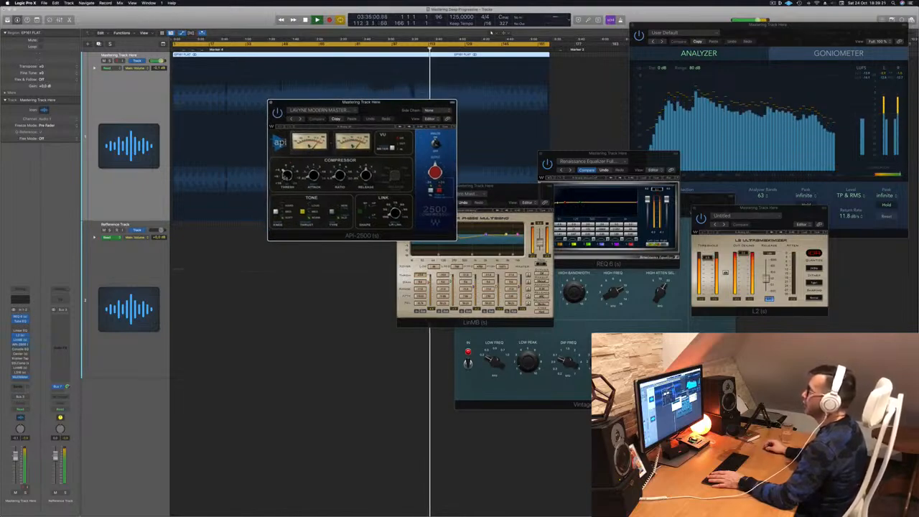
drag(285, 175, 286, 176)
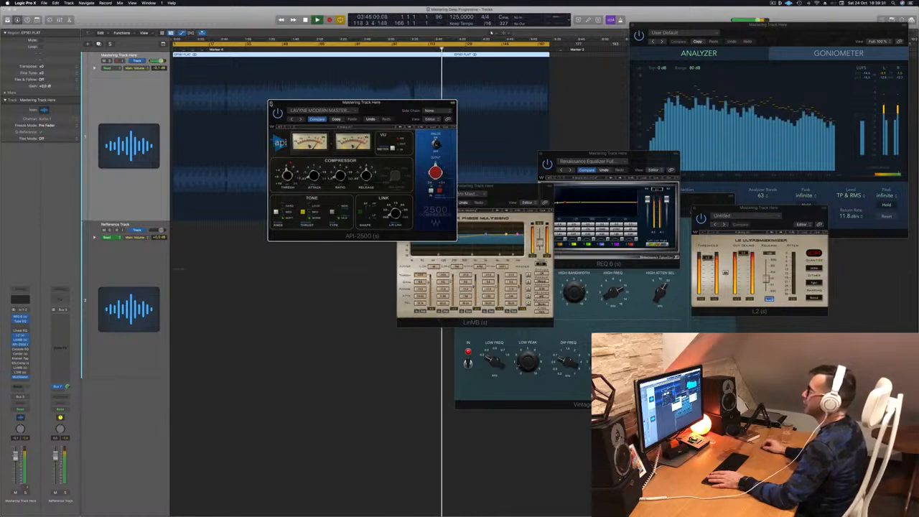
click(271, 103)
drag(509, 187, 804, 177)
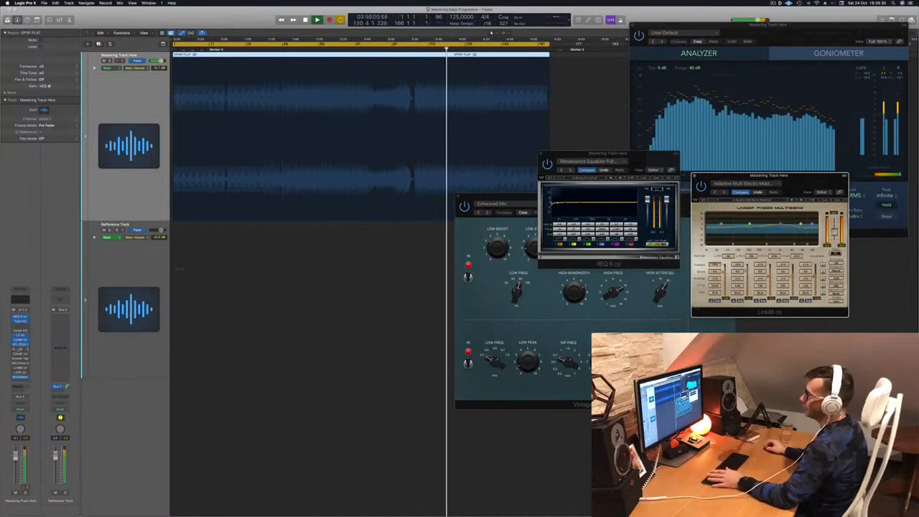
Step: Audition the Vintage Console EQ's Hot & Bright preset during playback, then close it
click(20, 350)
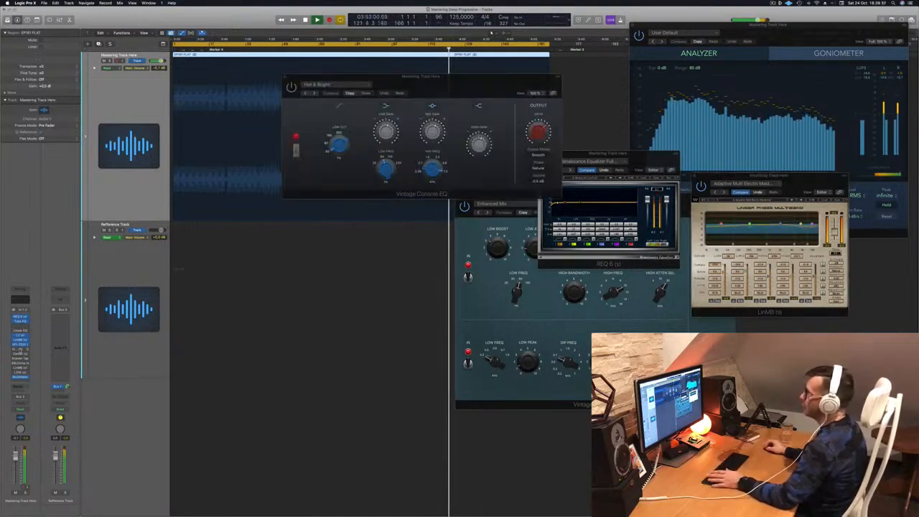
drag(353, 79, 263, 105)
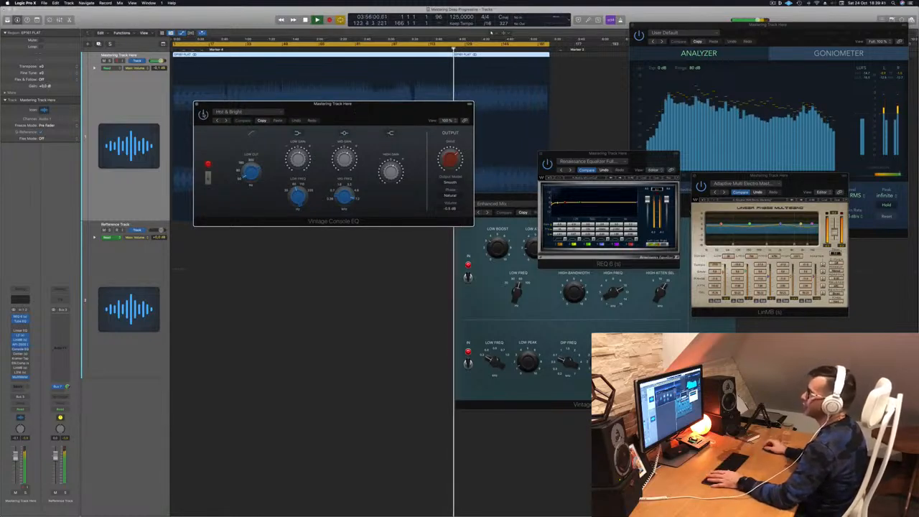
click(319, 46)
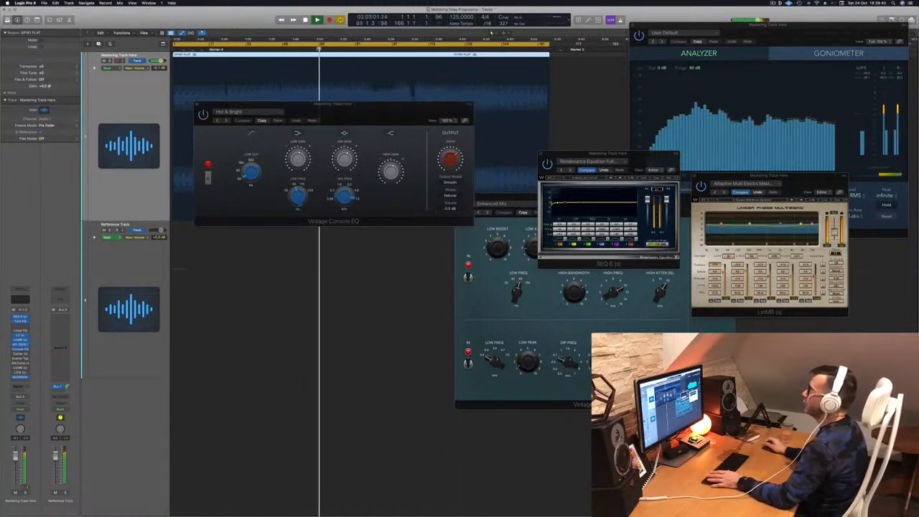
drag(372, 110, 442, 223)
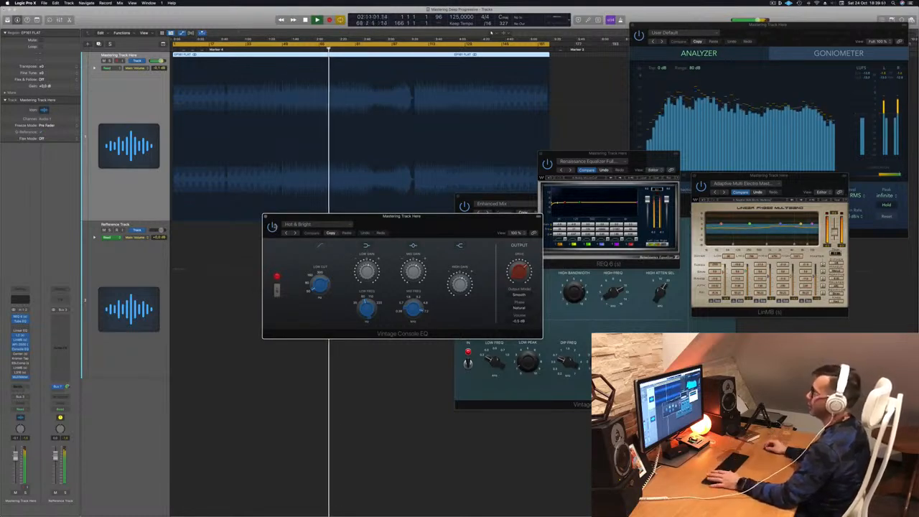
click(265, 217)
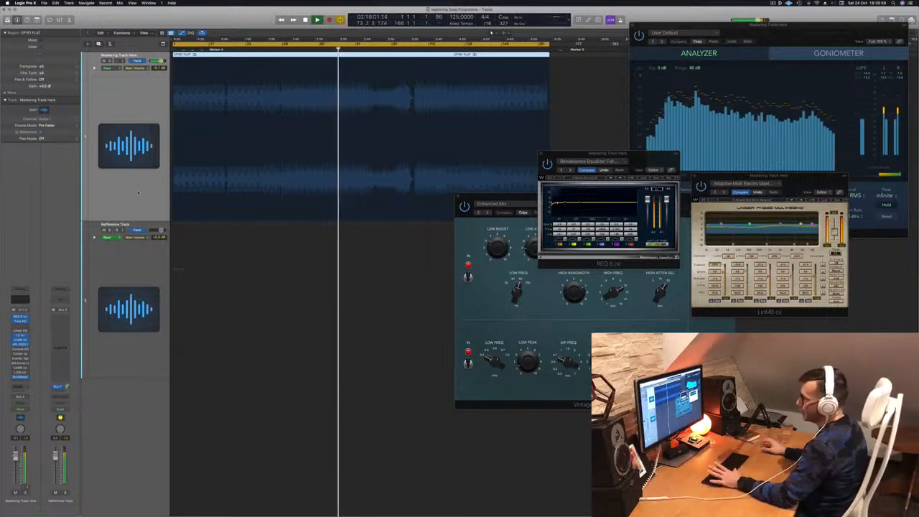
click(20, 354)
drag(365, 81, 415, 146)
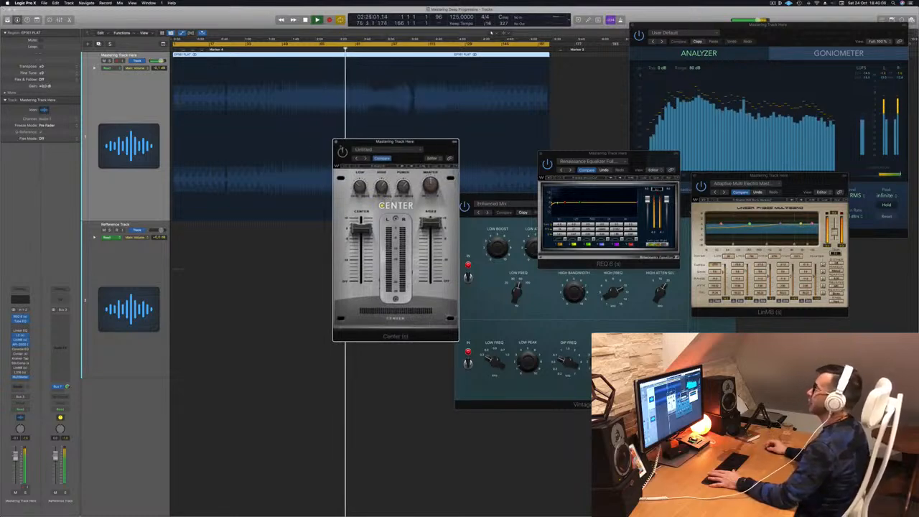
key(Return)
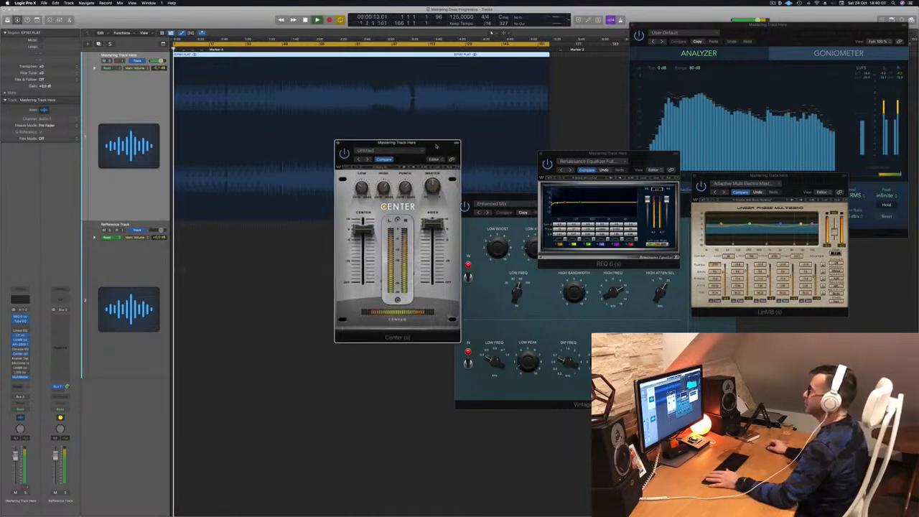
mouse_move(431, 145)
mouse_down()
mouse_move(448, 140)
mouse_move(428, 140)
mouse_up()
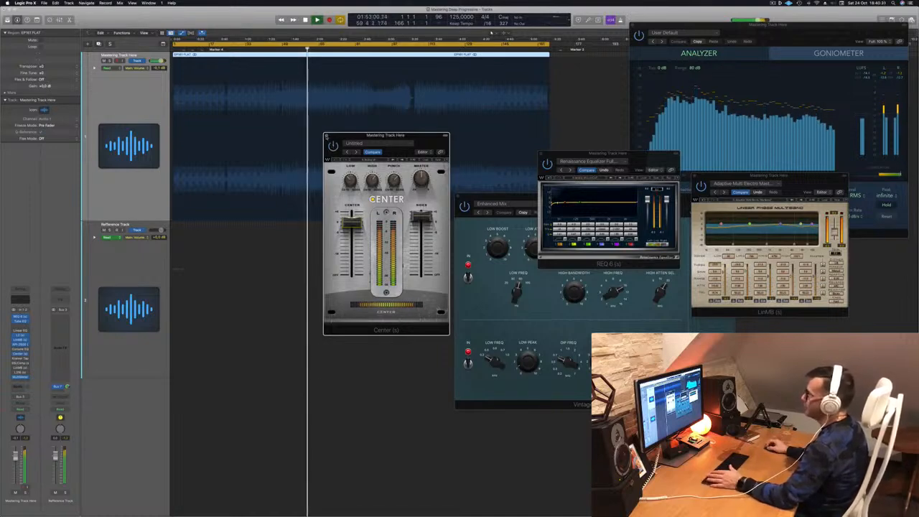
click(325, 138)
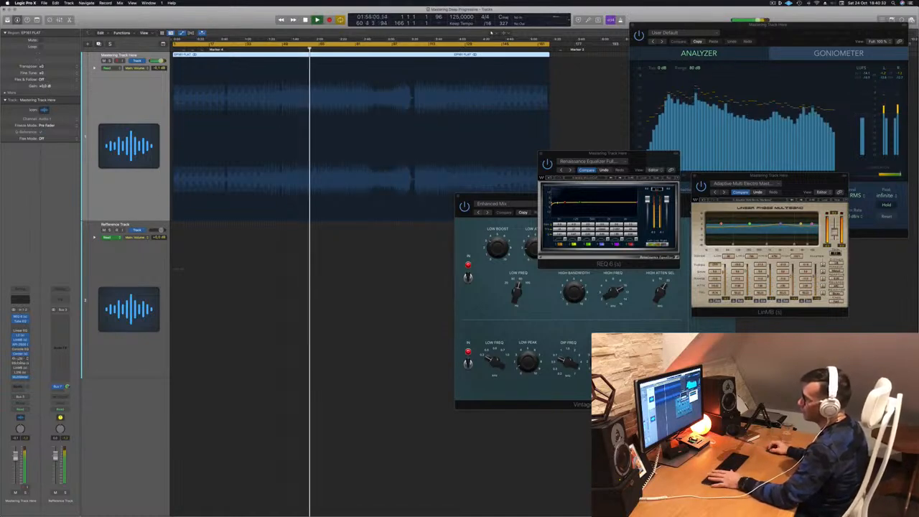
click(21, 359)
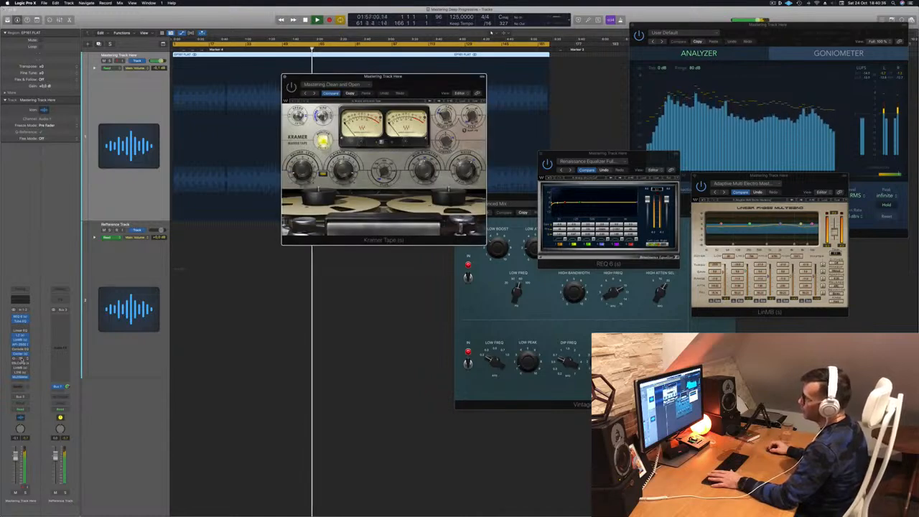
click(21, 358)
click(21, 364)
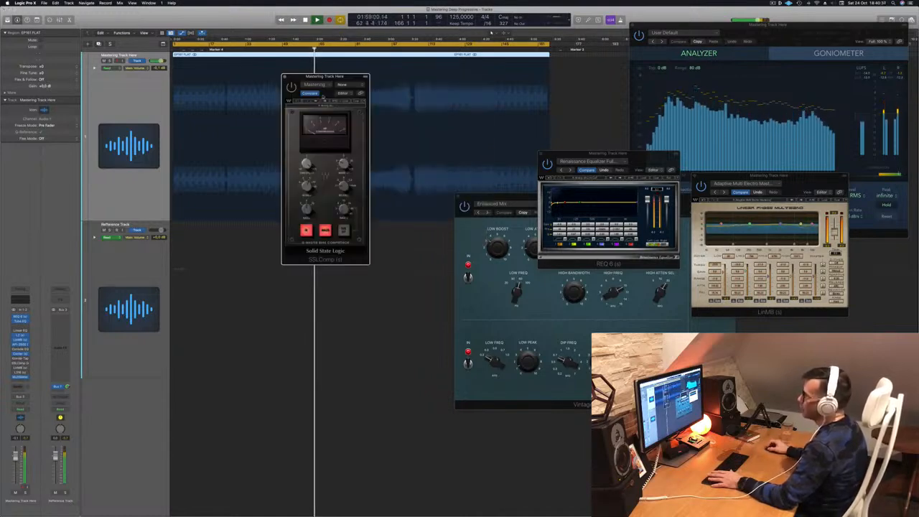
drag(344, 77, 565, 122)
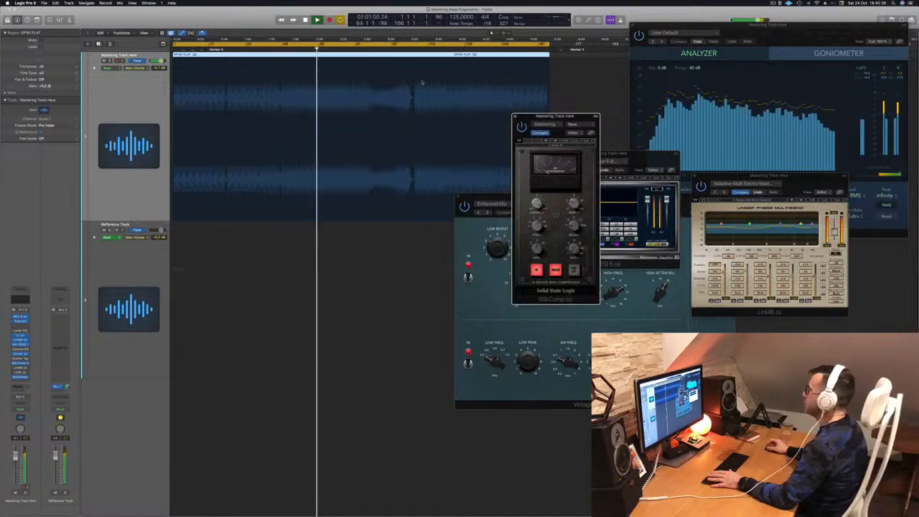
click(290, 50)
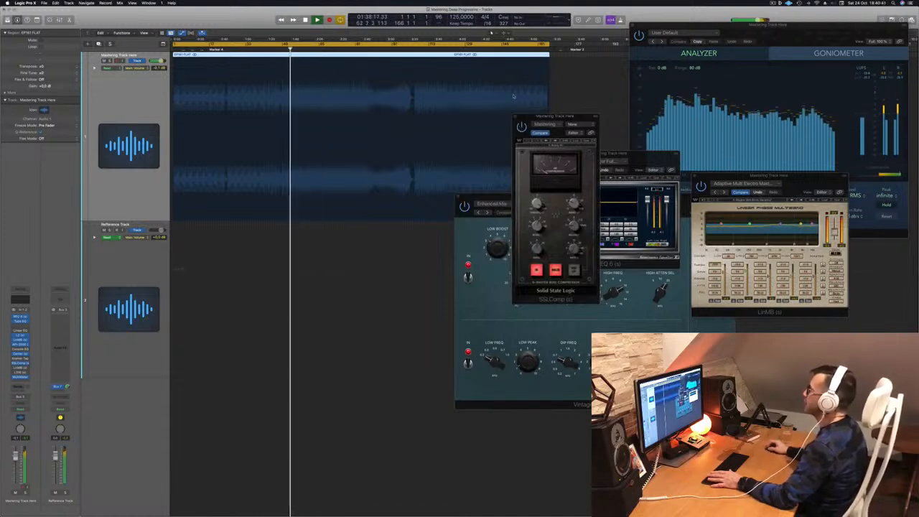
drag(571, 118, 476, 116)
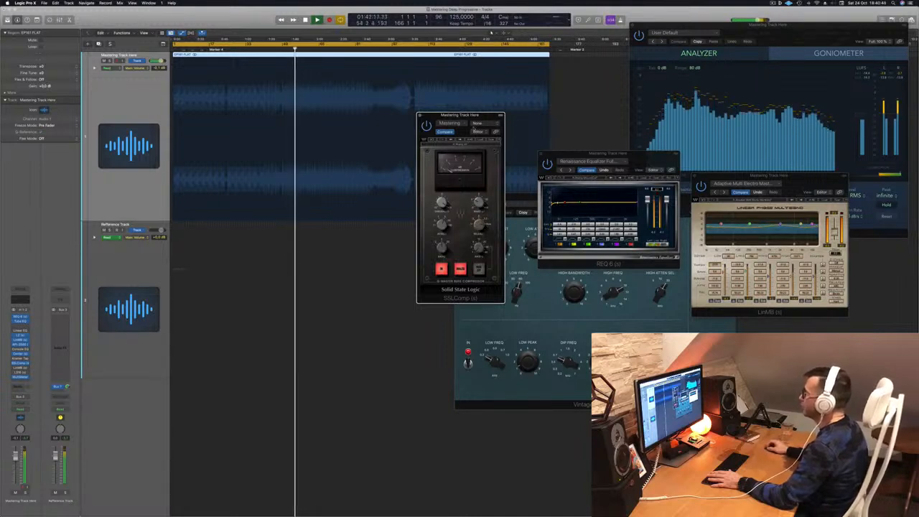
drag(471, 115, 464, 117)
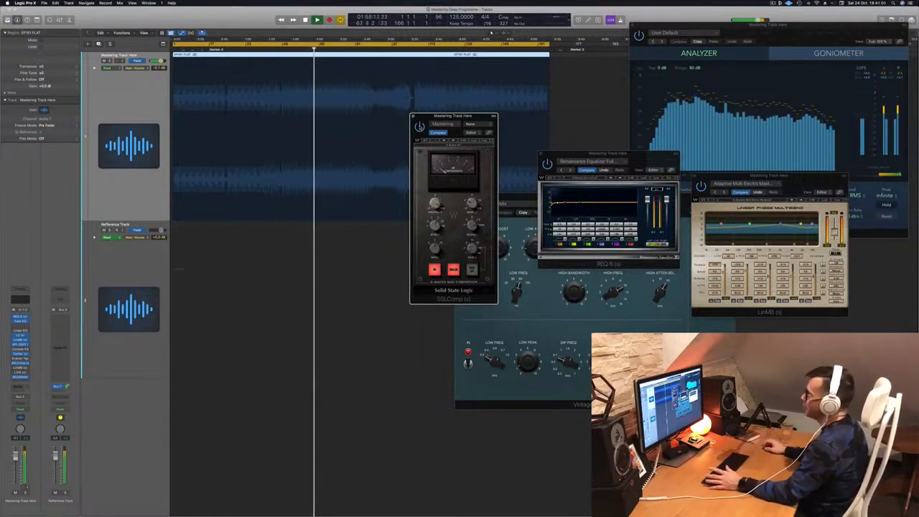
drag(432, 115, 382, 114)
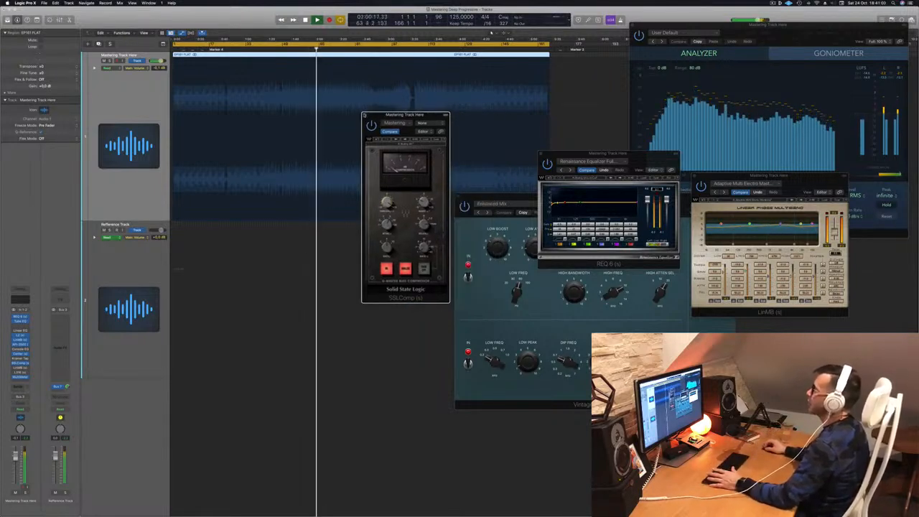
click(364, 114)
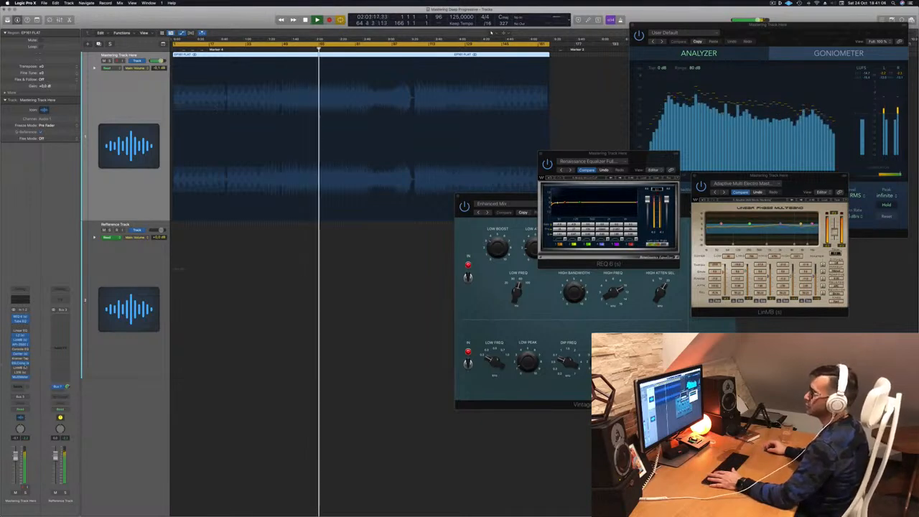
Step: Open the Multi Opto Mastering LinMB and replay the song from a point partway through
click(21, 368)
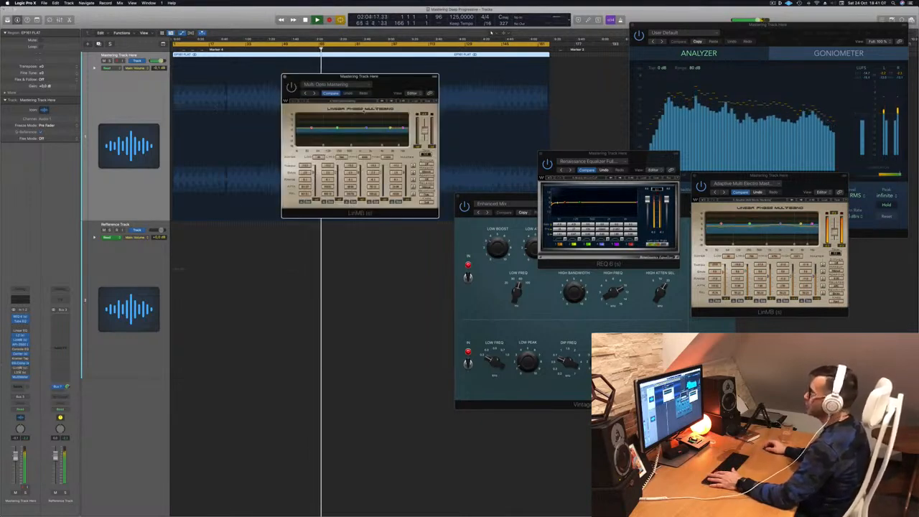
drag(389, 87, 388, 162)
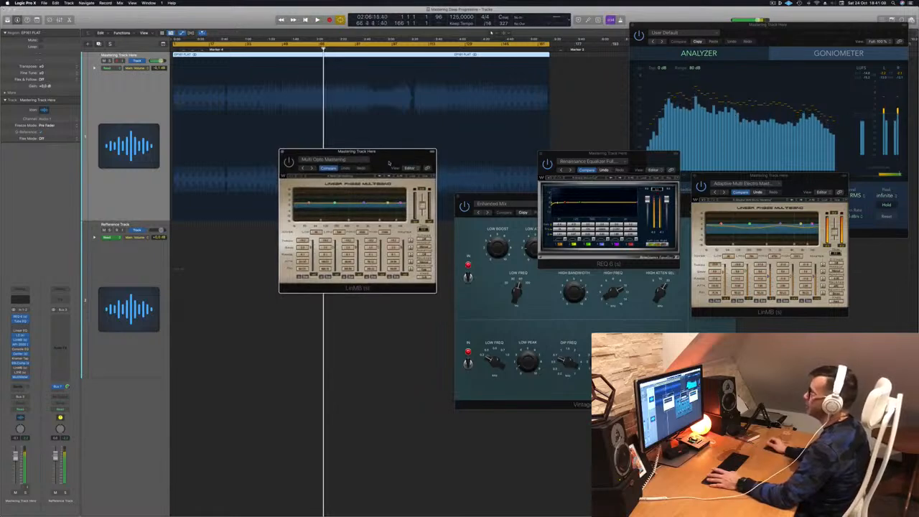
key(Return)
click(356, 49)
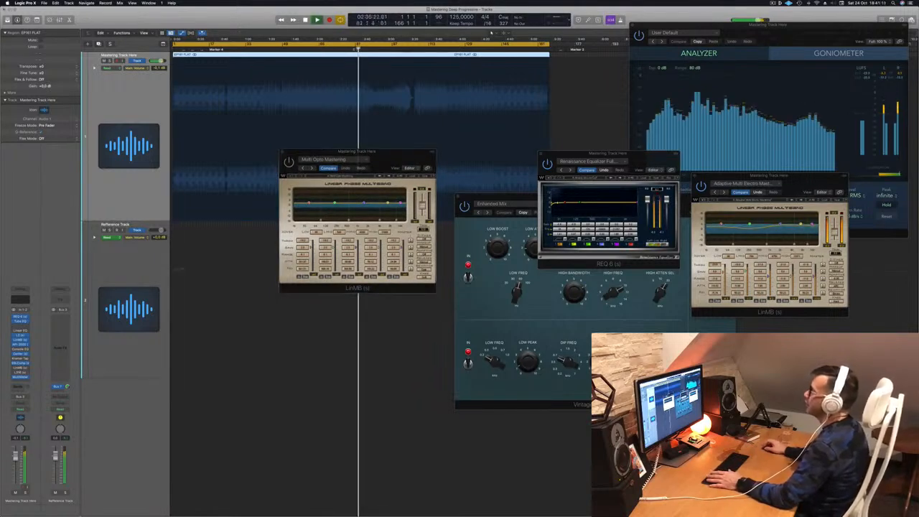
click(341, 50)
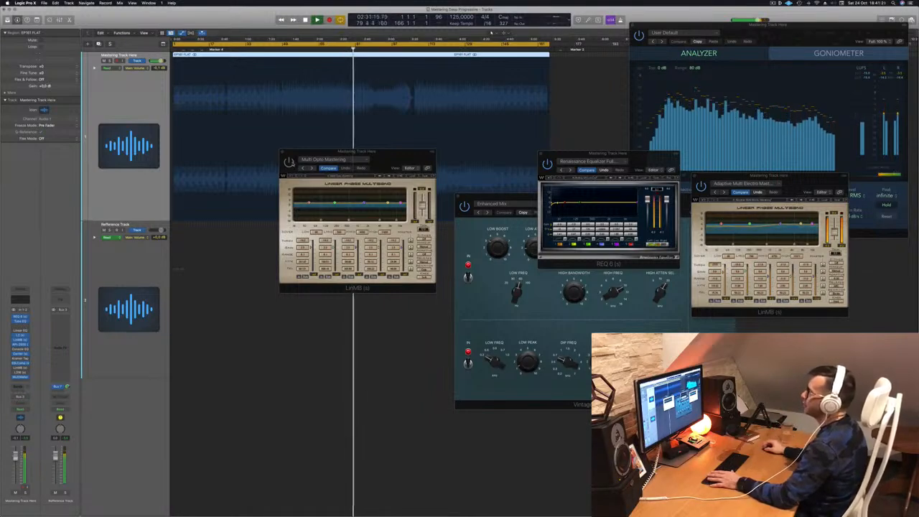
click(337, 152)
click(332, 49)
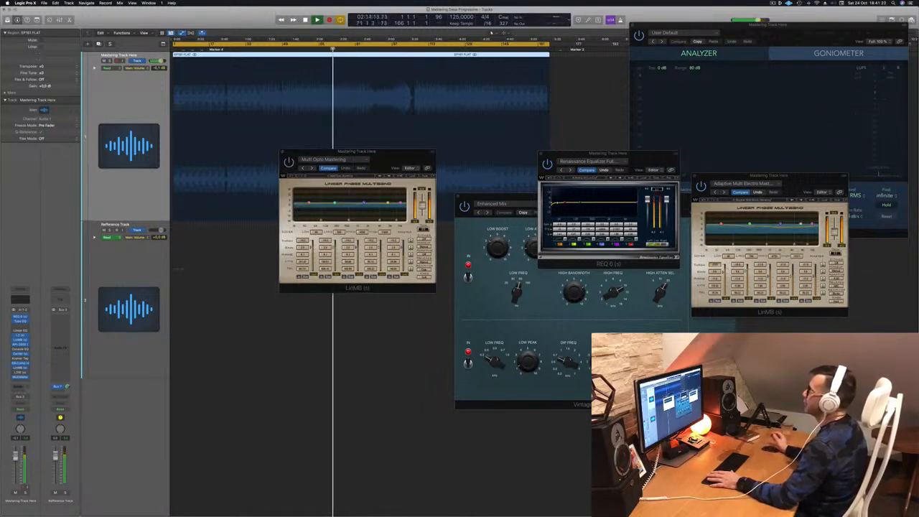
drag(388, 154, 368, 158)
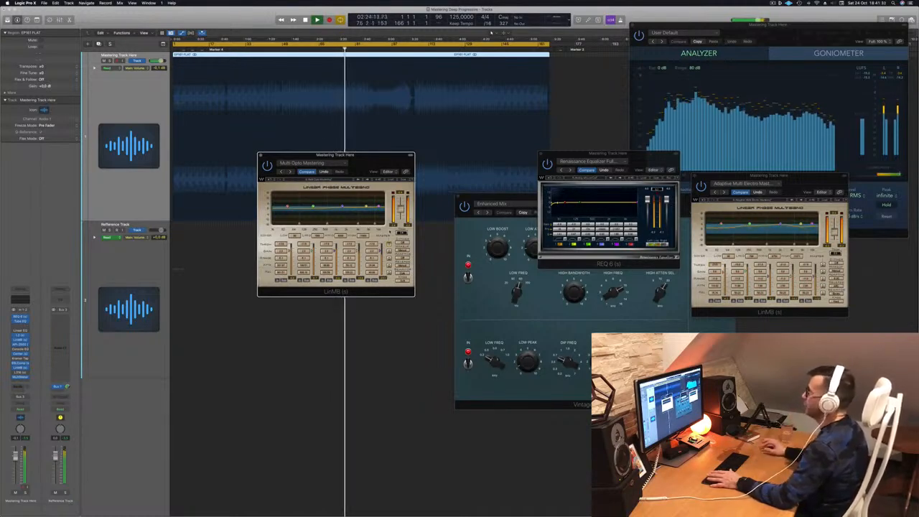
Step: Reselect the mastering track, hide volume automation, and spread the REQ 6 and Multi Opto windows apart
click(471, 154)
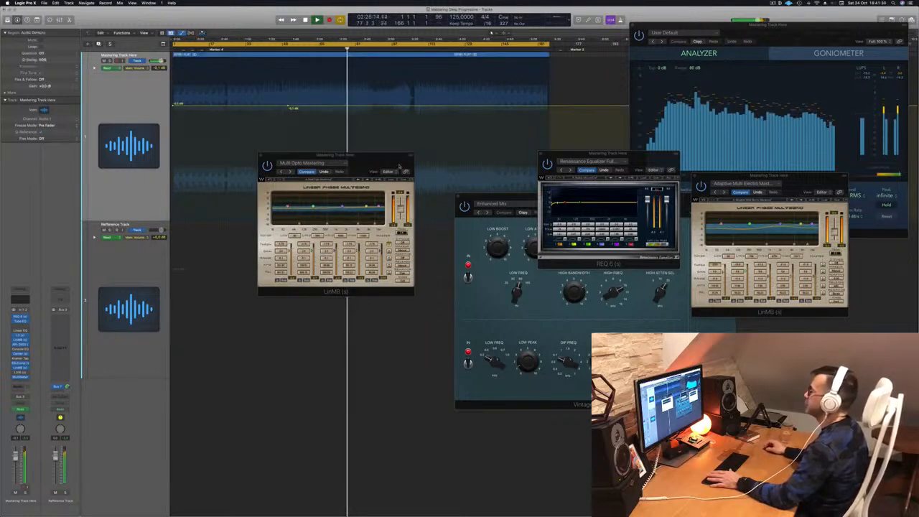
click(123, 93)
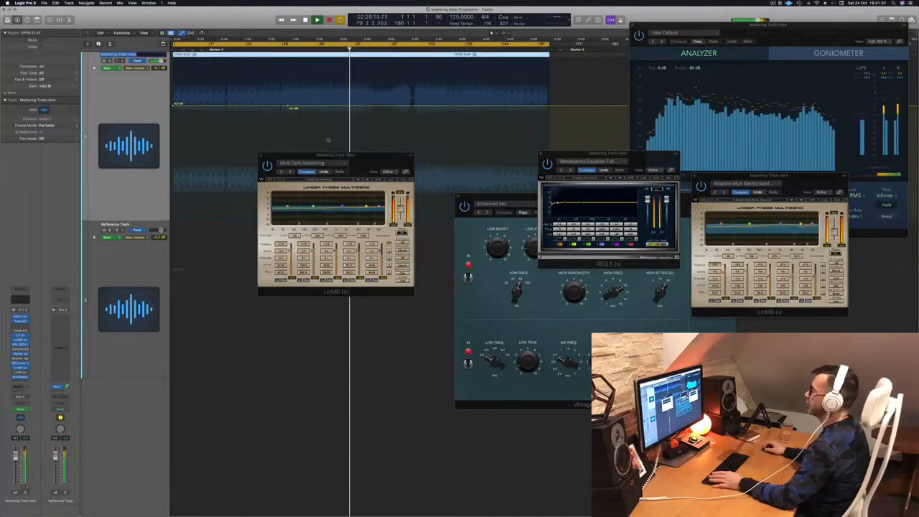
drag(374, 158, 466, 169)
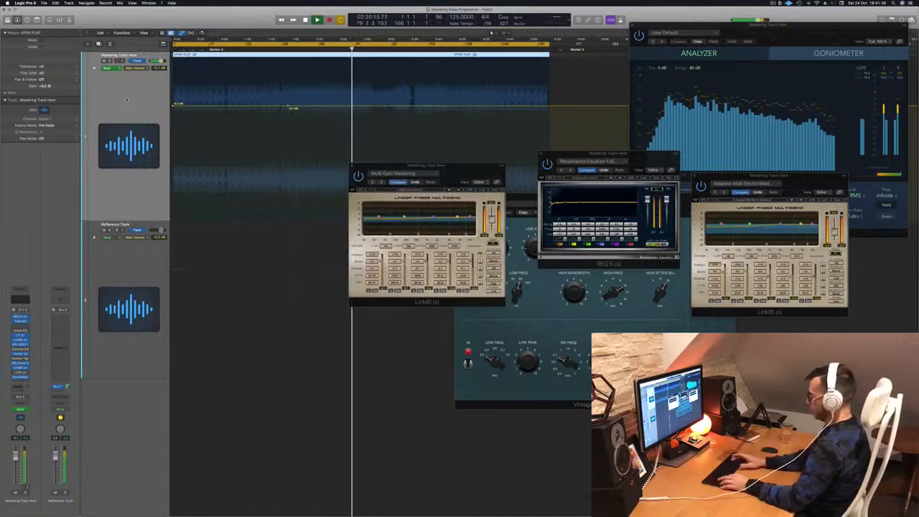
key(a)
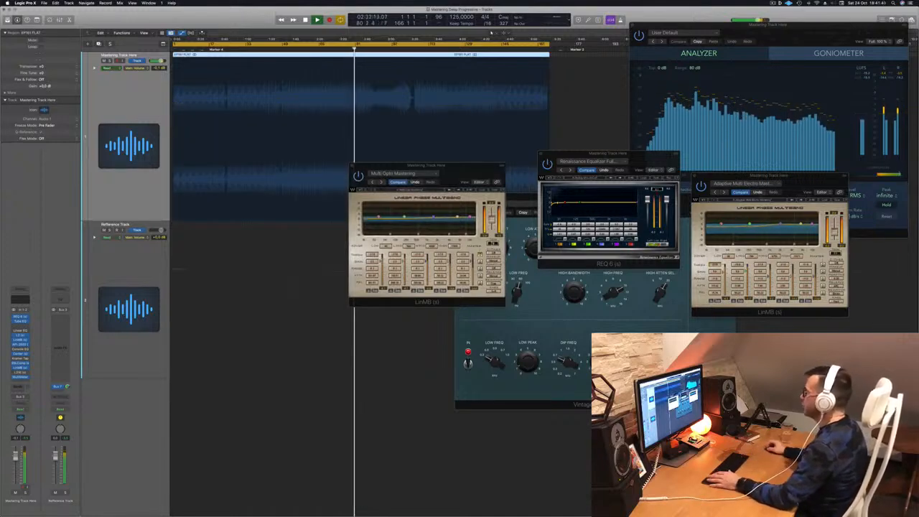
click(493, 244)
drag(463, 168, 457, 176)
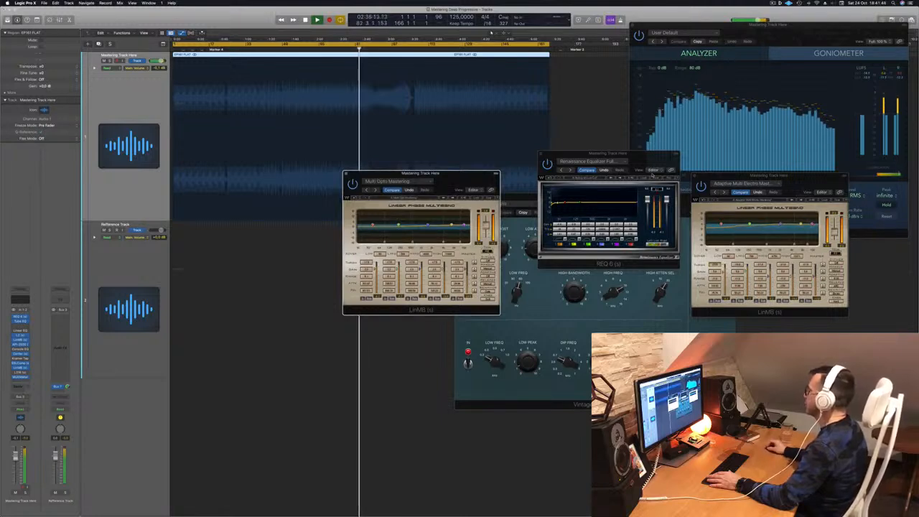
drag(628, 159, 627, 197)
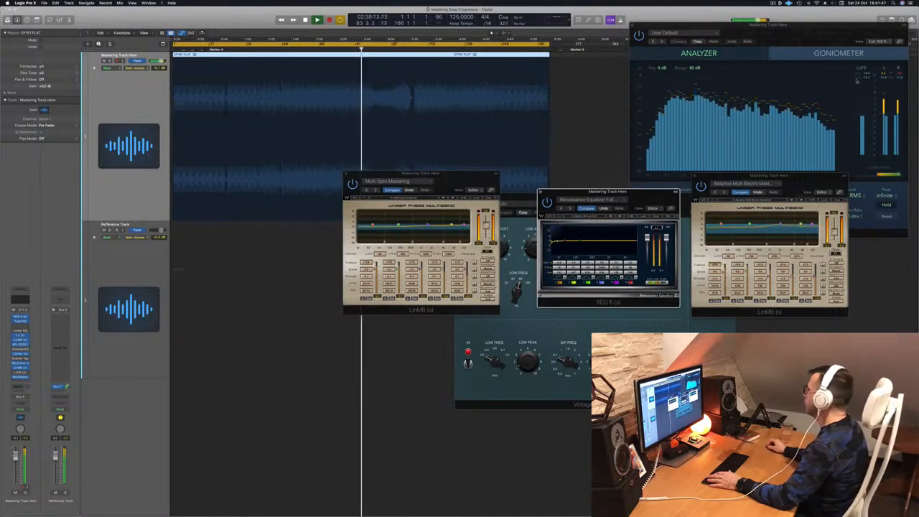
drag(468, 175, 501, 221)
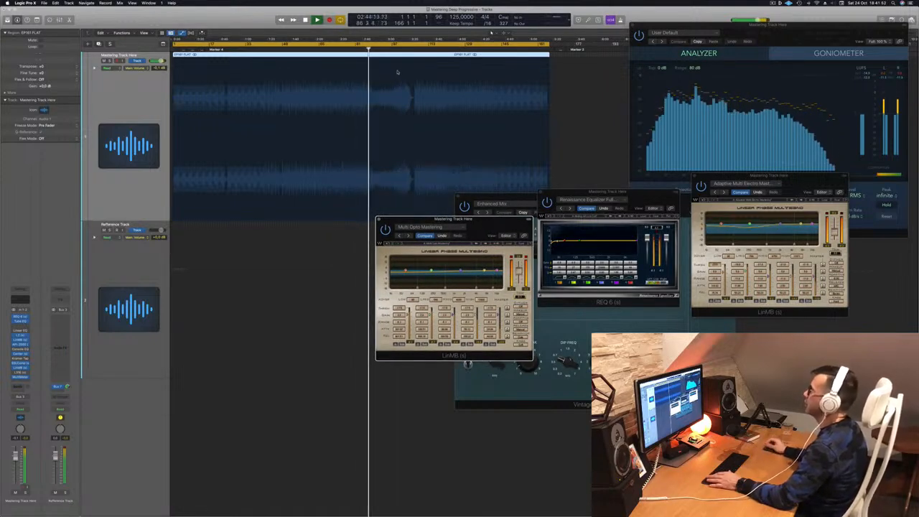
Step: Move the playhead further into the song and lower the Multi Opto Mastering window
click(402, 49)
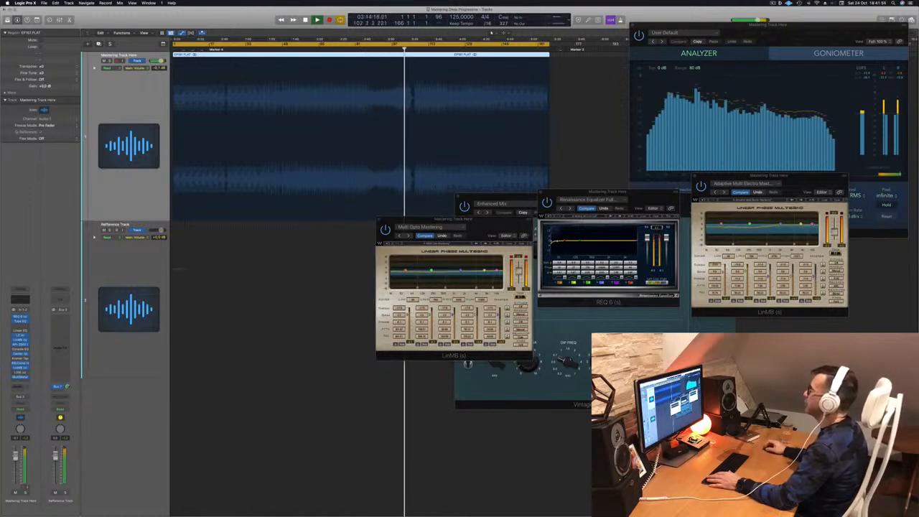
click(393, 49)
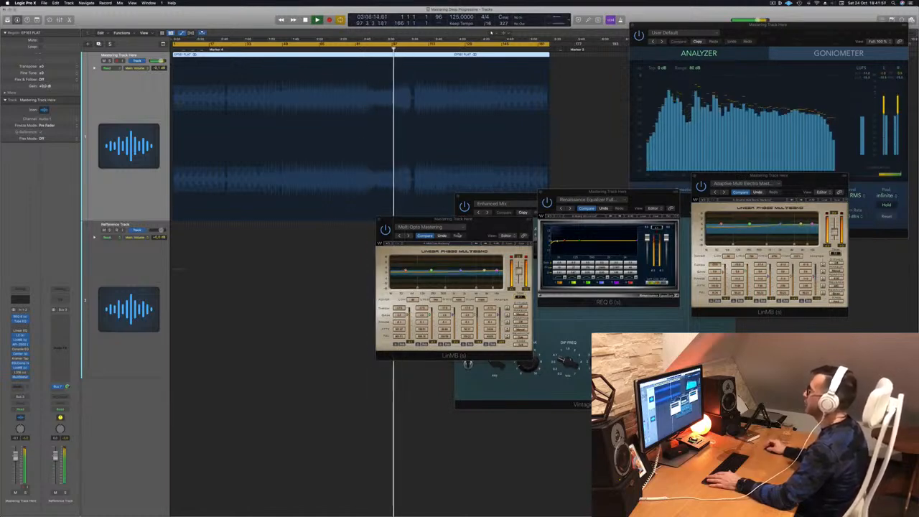
drag(491, 224, 619, 281)
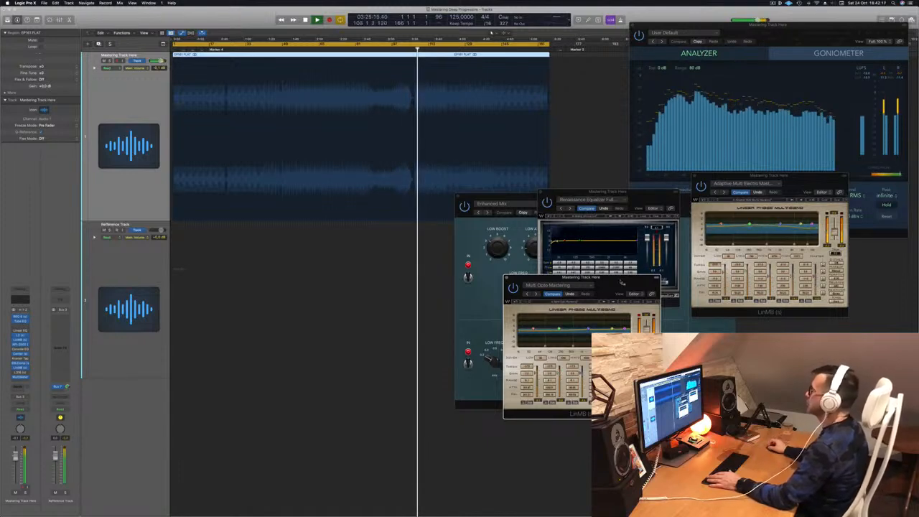
drag(622, 282, 658, 246)
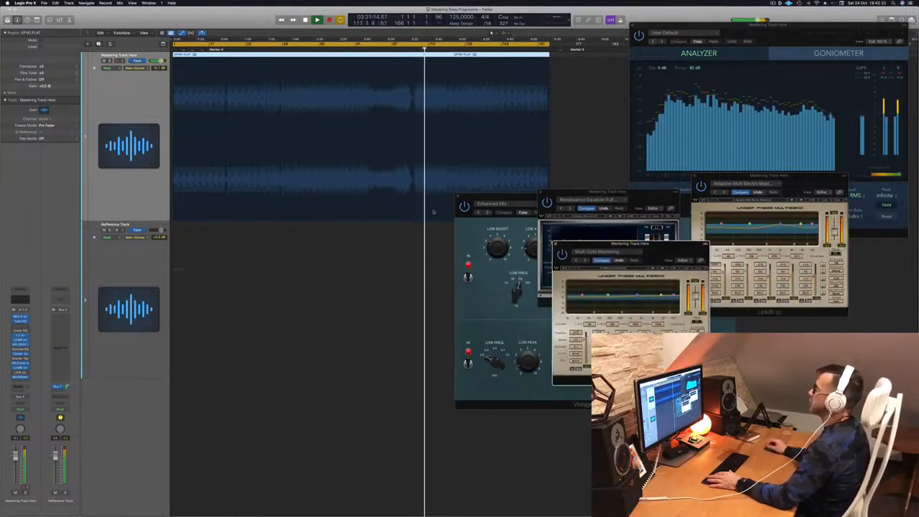
Step: Replay from the cycle start, bring the MultiMeter forward, and open the L316 limiter on Basic 1
key(space)
key(space)
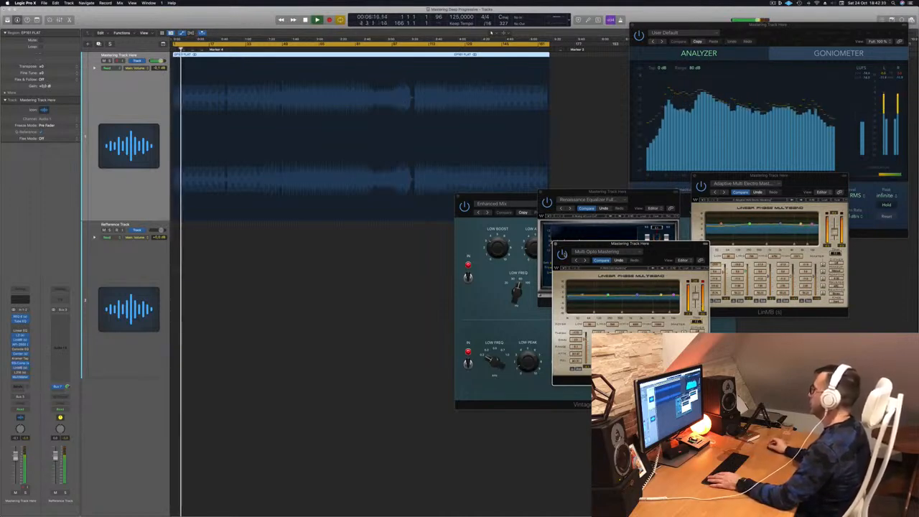
drag(665, 248, 623, 216)
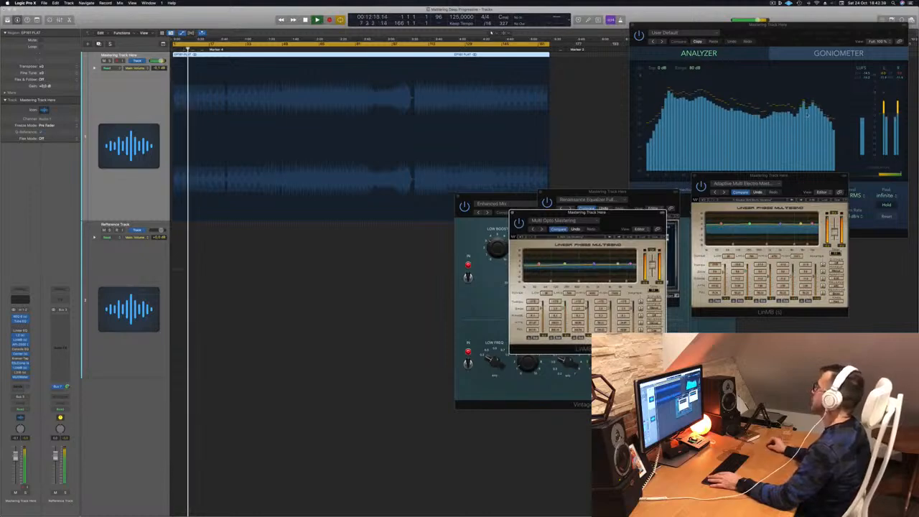
click(872, 79)
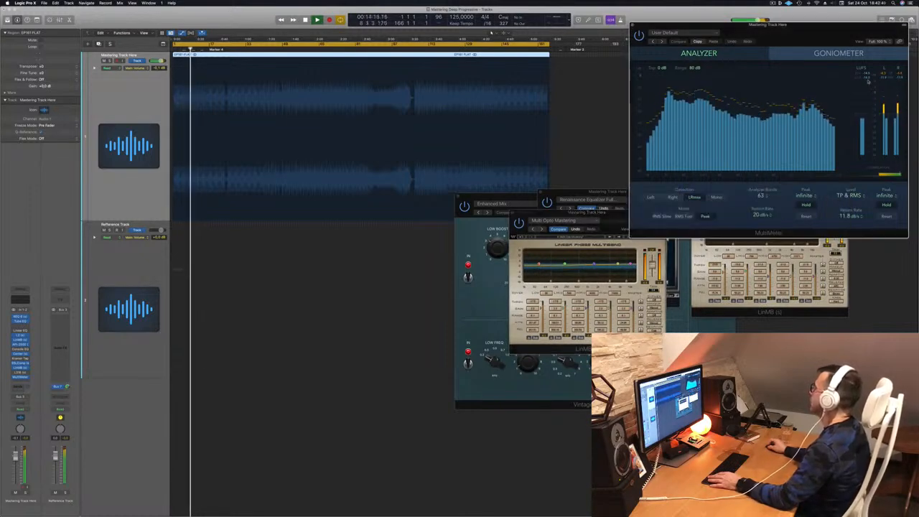
click(20, 372)
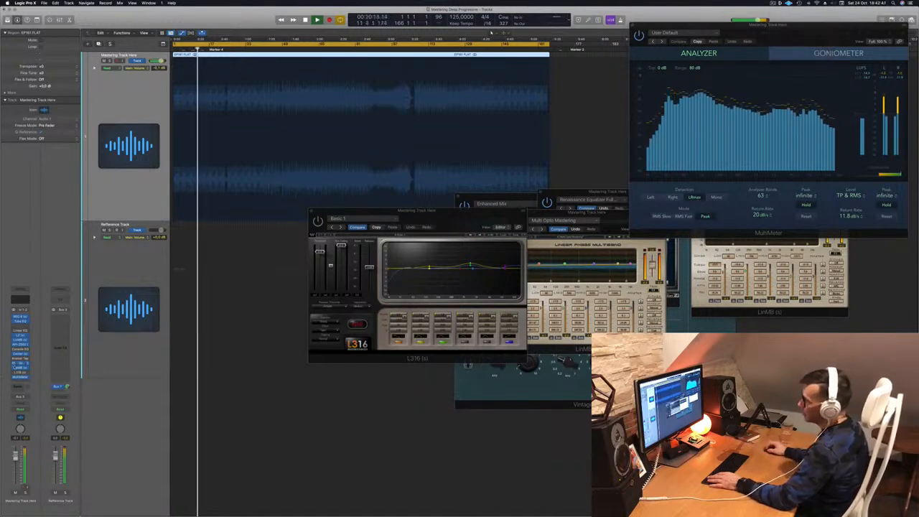
Step: Reopen the L316 limiter window higher on screen and raise its left fader
click(20, 372)
click(19, 374)
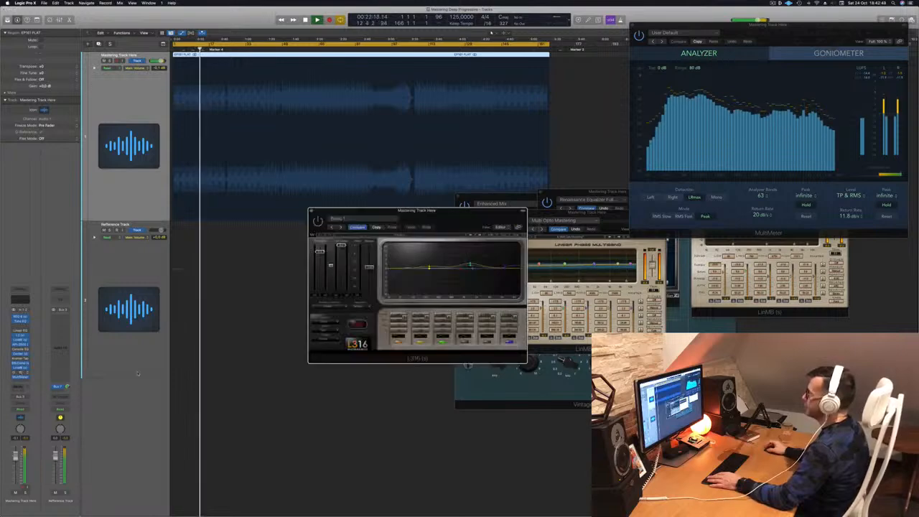
drag(450, 211, 450, 145)
drag(321, 187, 320, 178)
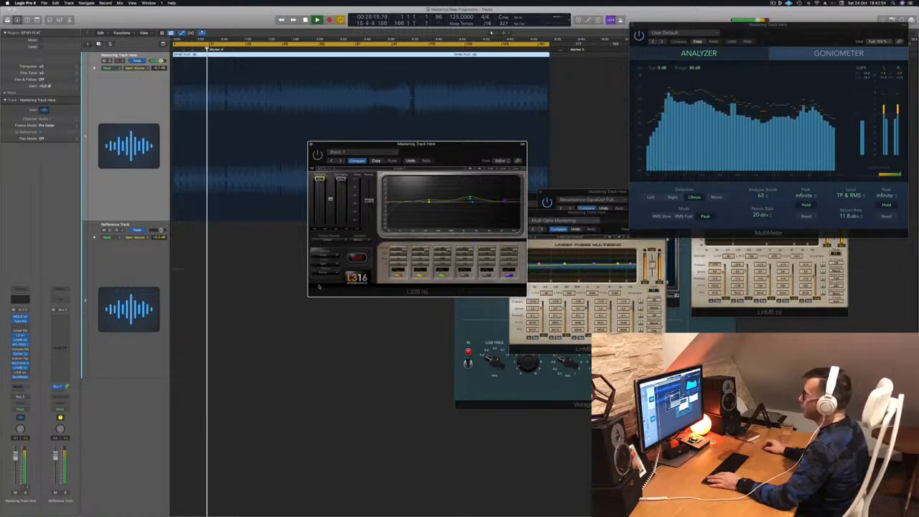
Step: Fine-tune the L316 window position, bring the MultiMeter forward, and restart playback from the beginning
drag(449, 155, 463, 157)
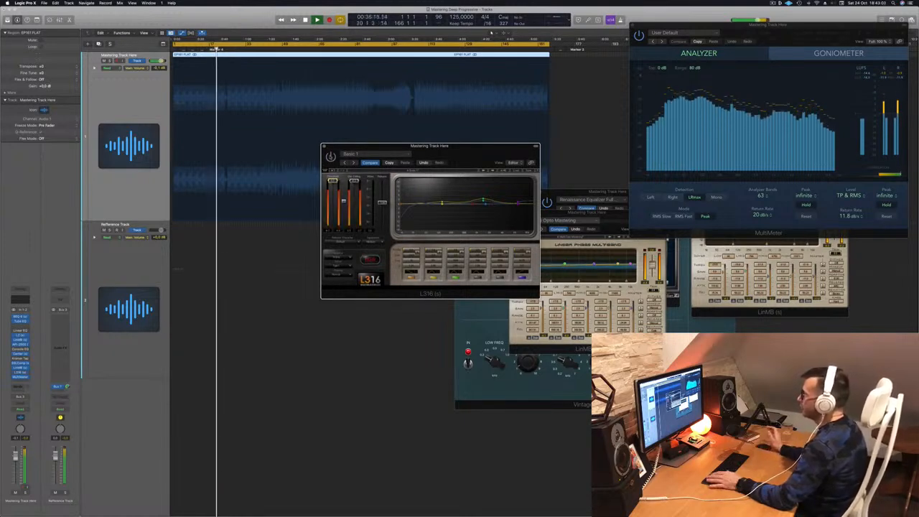
mouse_move(454, 153)
mouse_down()
mouse_move(440, 163)
mouse_move(453, 164)
mouse_up()
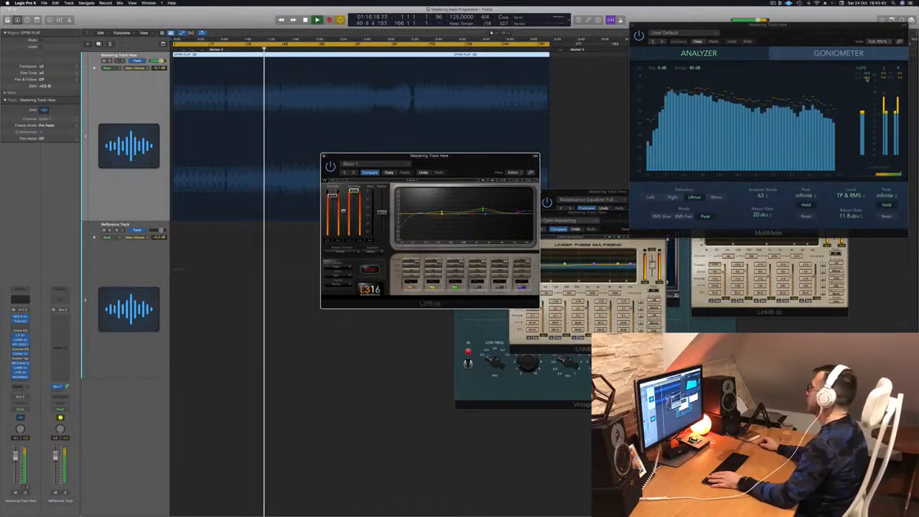
drag(822, 46, 703, 88)
key(Return)
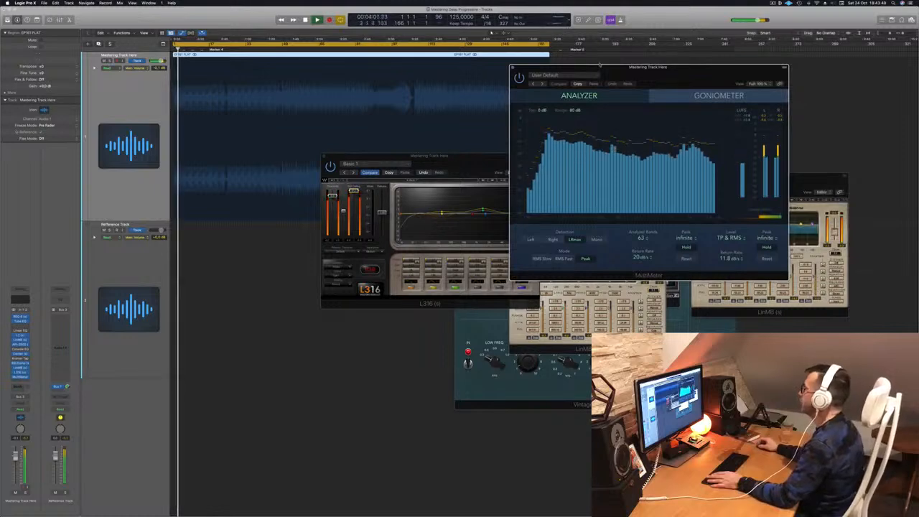
Step: Jump playback to bar 78 and position the L316 limiter window left of the MultiMeter
drag(661, 76, 716, 54)
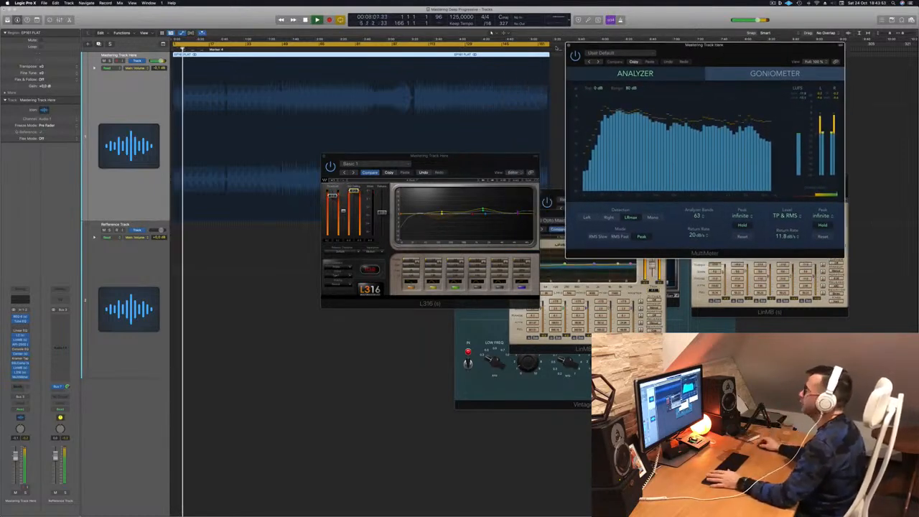
click(349, 48)
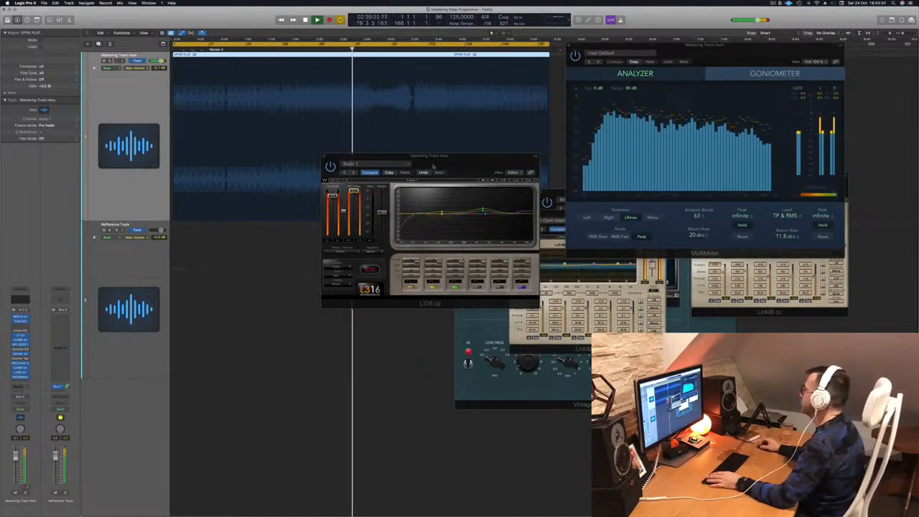
drag(415, 168, 347, 193)
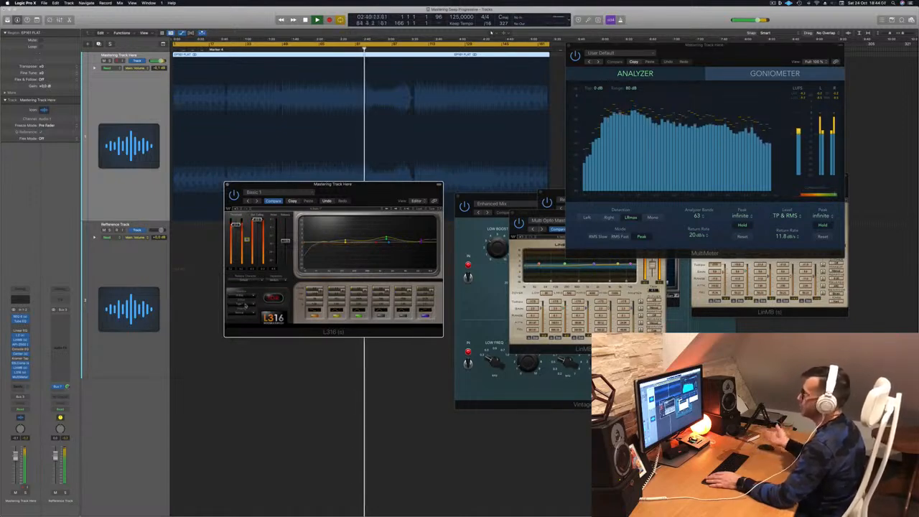
drag(345, 185, 398, 188)
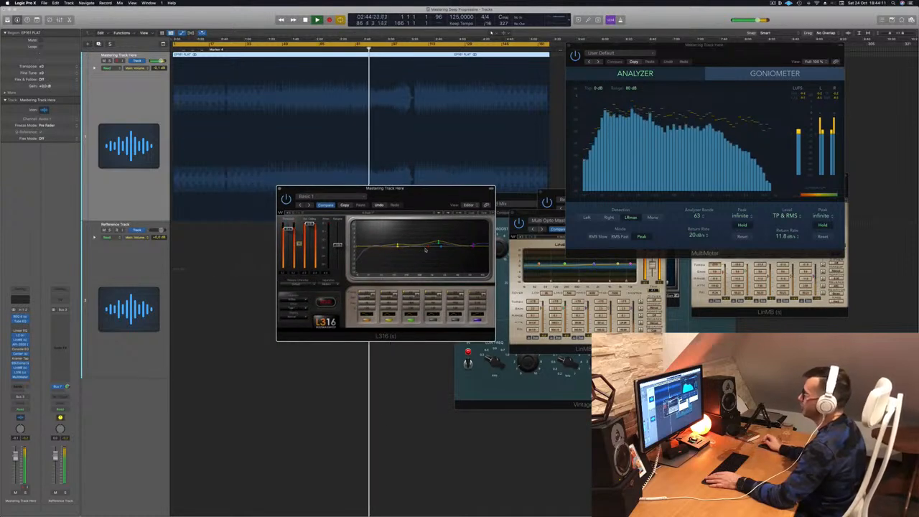
drag(325, 191, 326, 196)
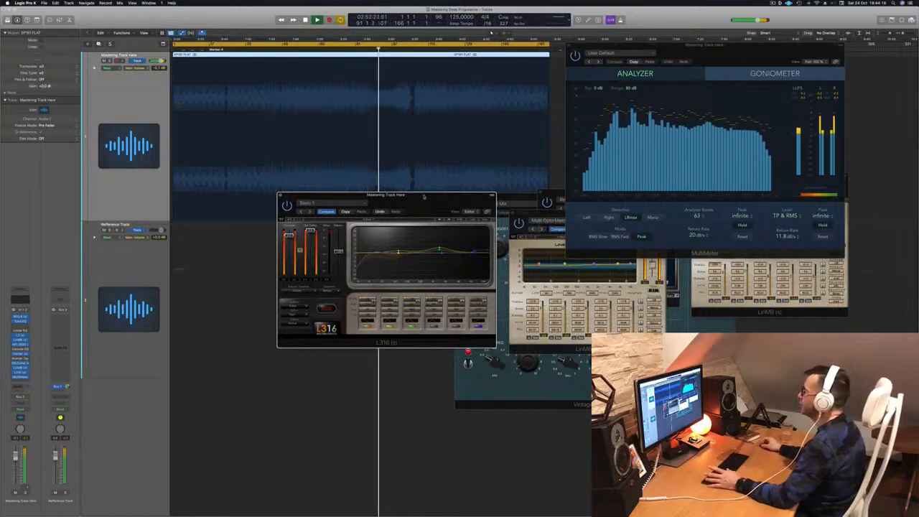
drag(423, 196, 381, 208)
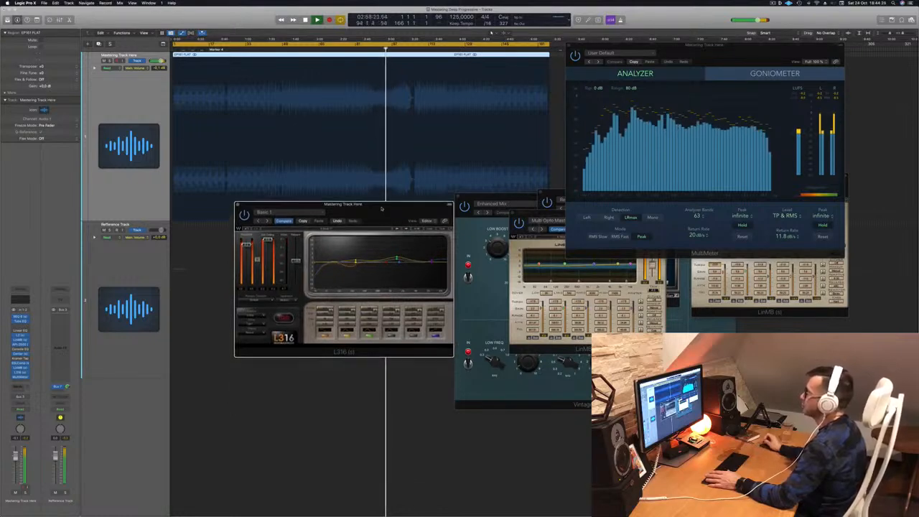